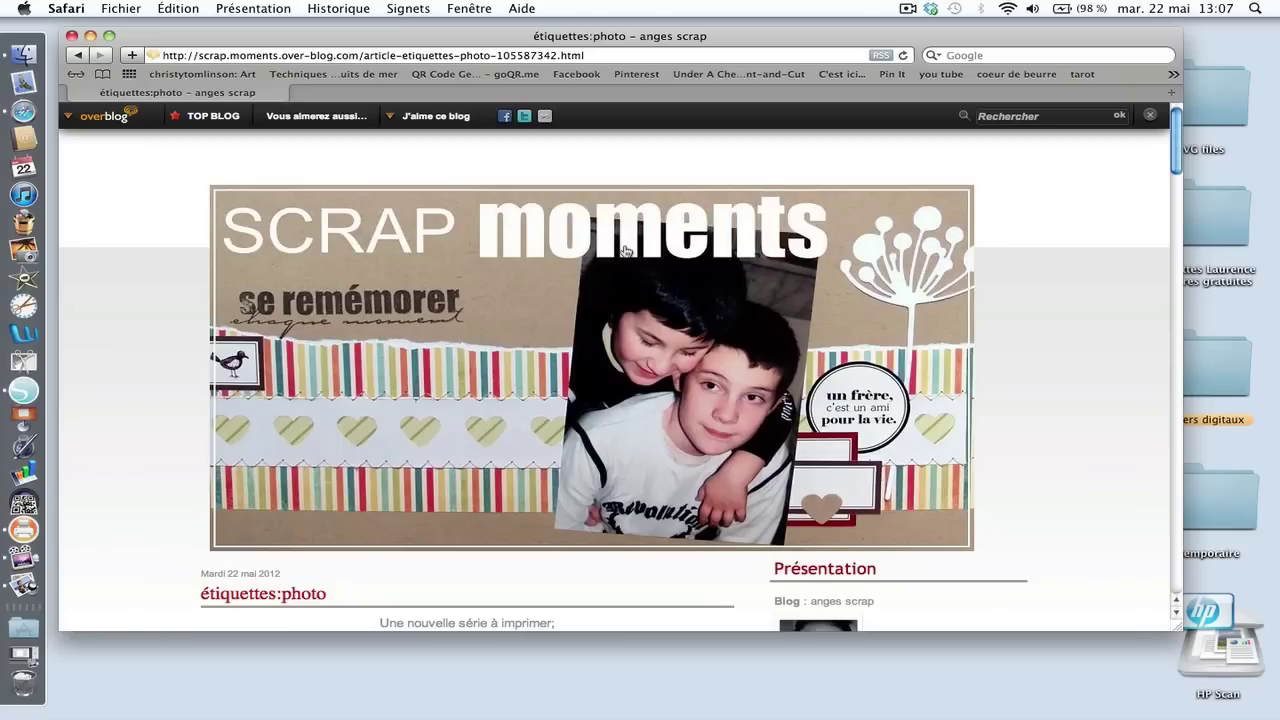
# Save the blue camera label image from the étiquettes:photo article to the Bureau folder as drap-app-photo.
pyautogui.scroll(-3, 625, 250)
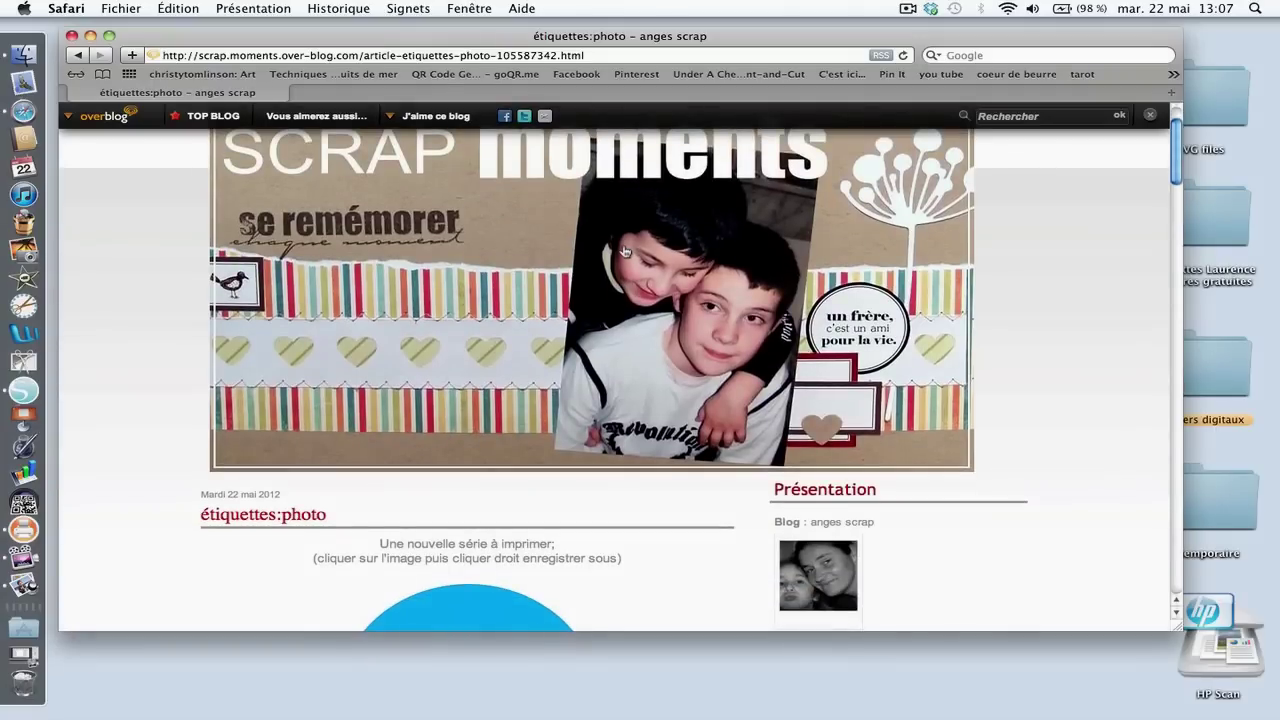
pyautogui.scroll(-3, 625, 250)
pyautogui.scroll(-5, 625, 251)
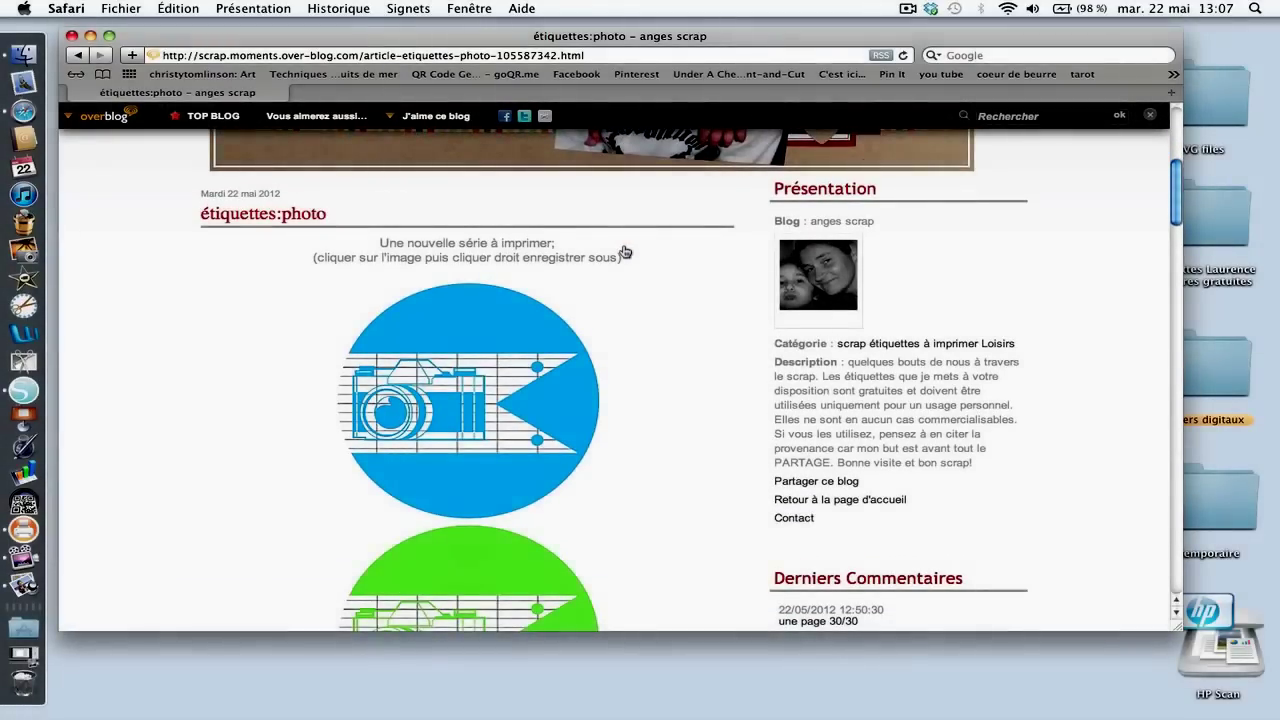
pyautogui.scroll(-4, 625, 251)
pyautogui.scroll(-2, 625, 251)
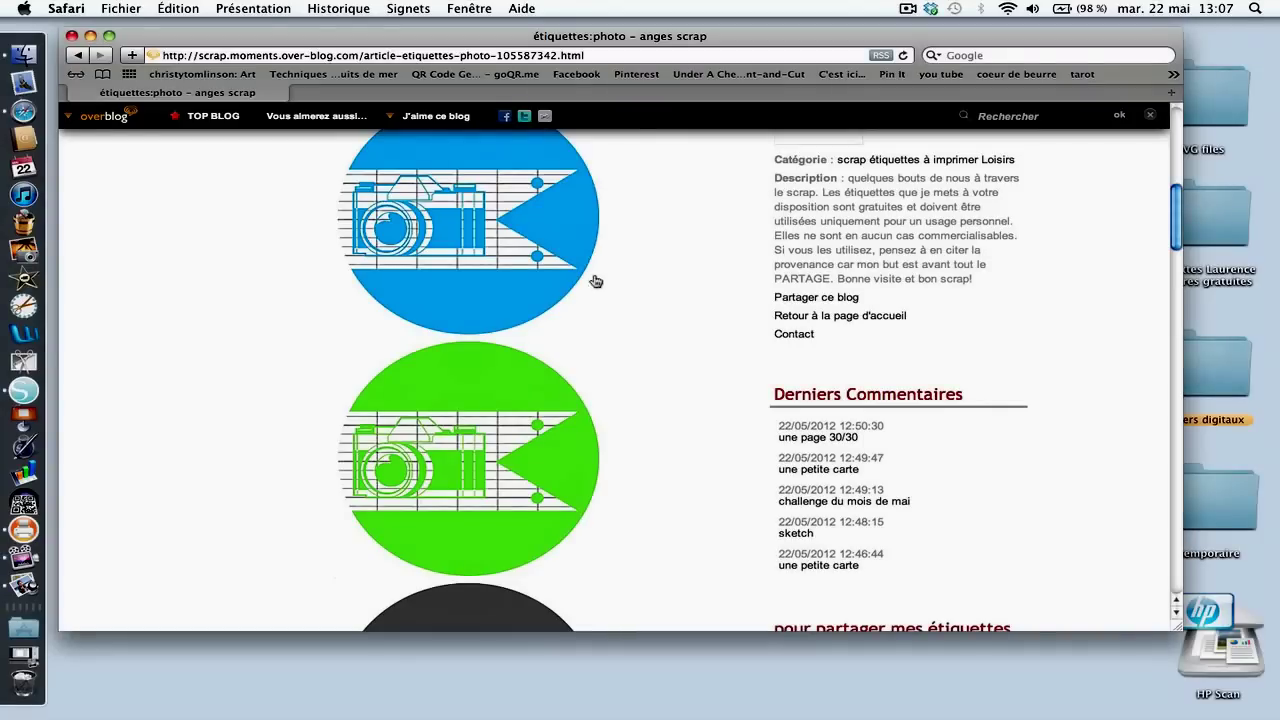
pyautogui.rightClick(577, 215)
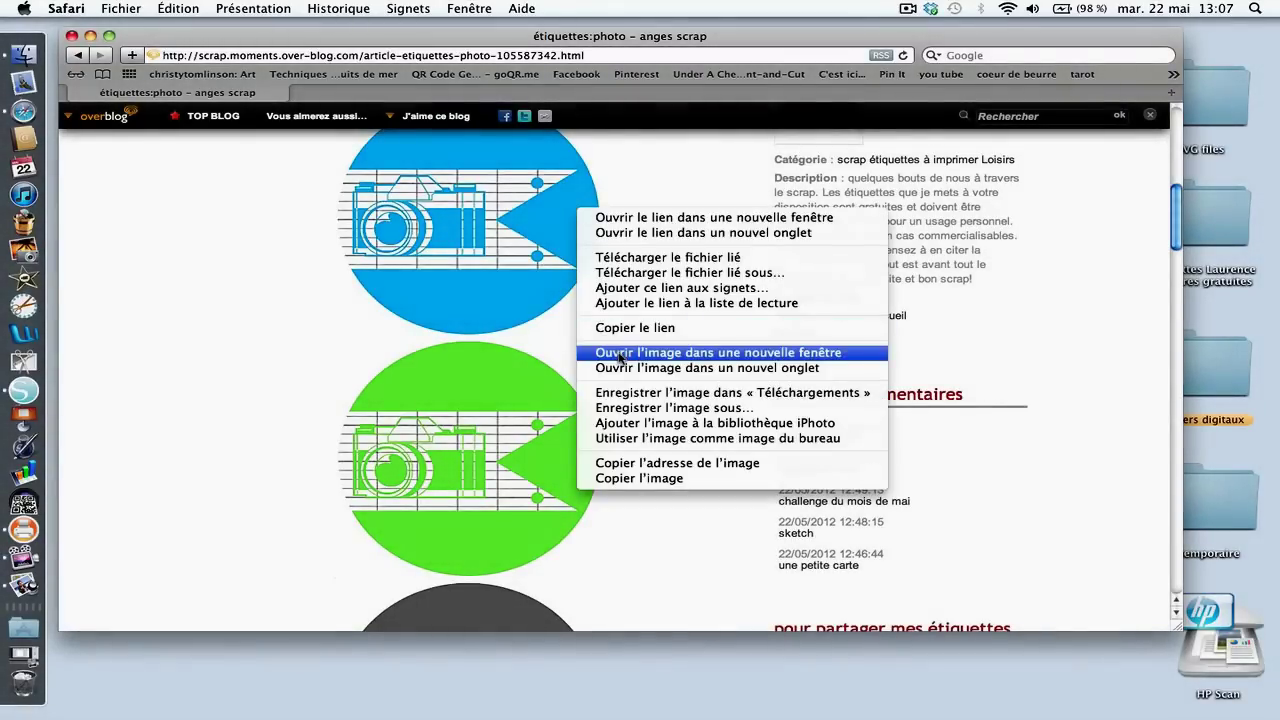
pyautogui.click(616, 410)
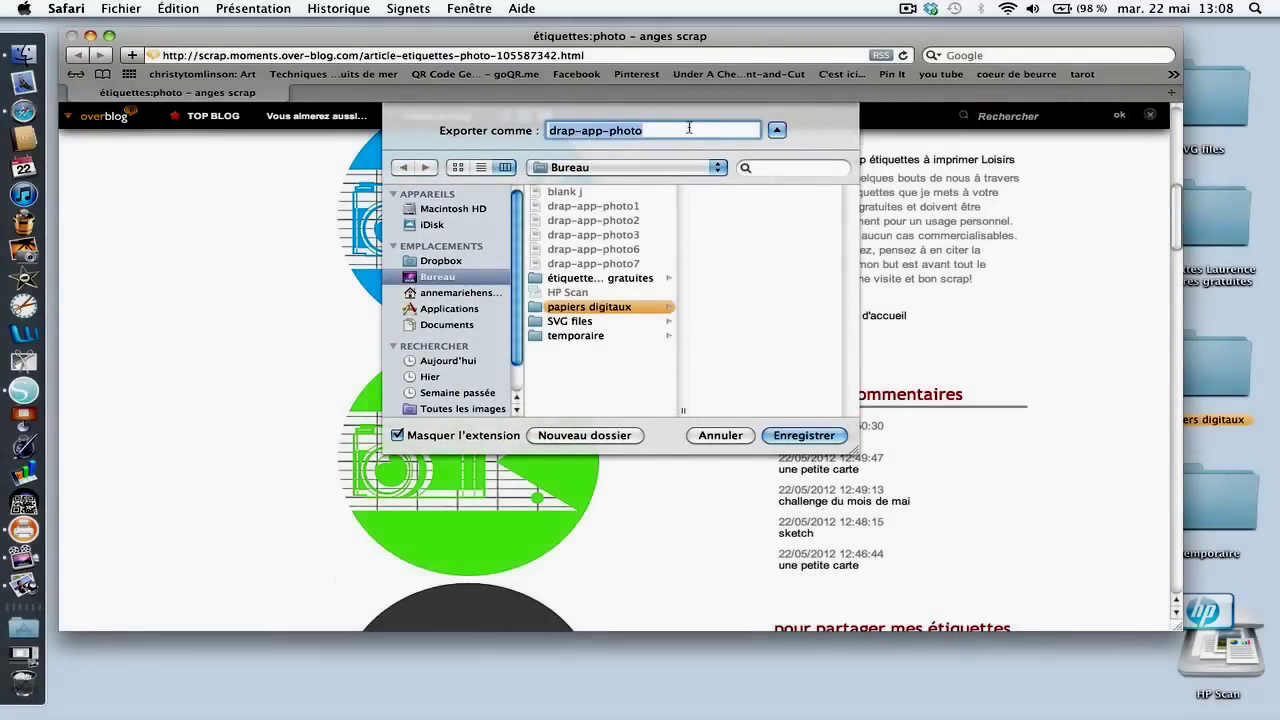
pyautogui.click(800, 435)
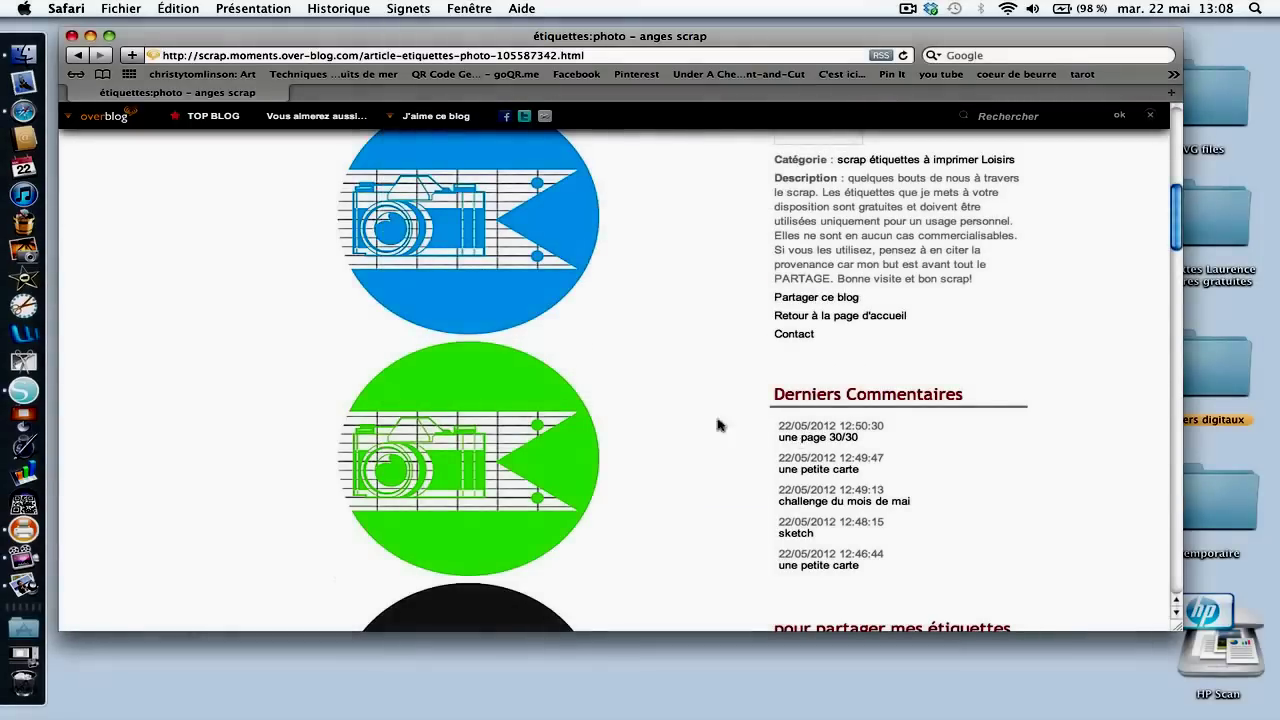
# Close the web page, switch to Silhouette Studio and create a new blank document.
pyautogui.click(71, 36)
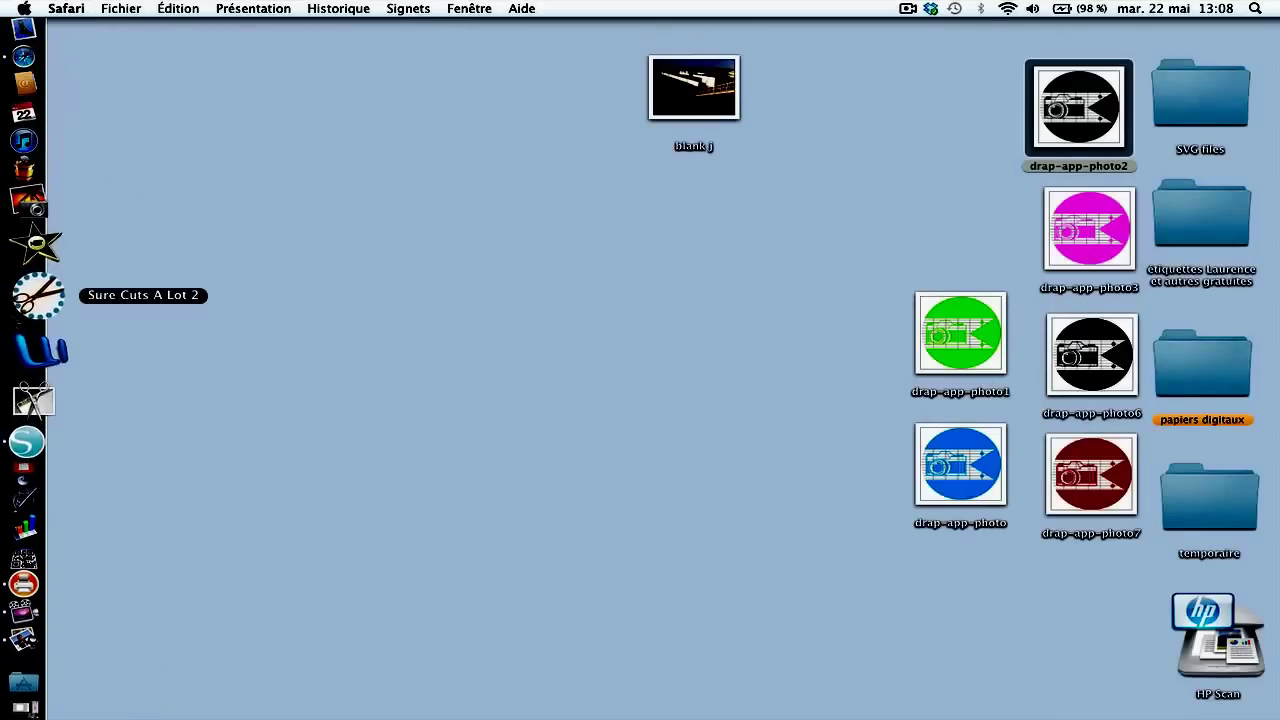
pyautogui.click(22, 394)
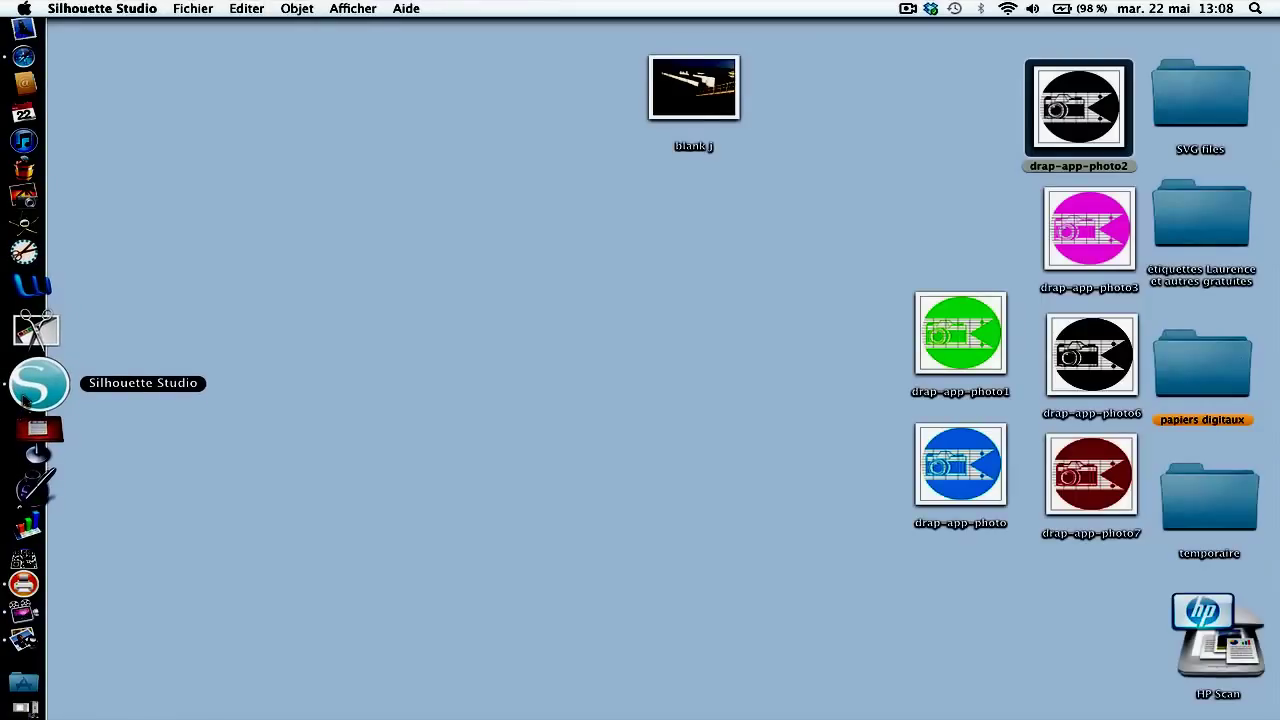
pyautogui.click(190, 8)
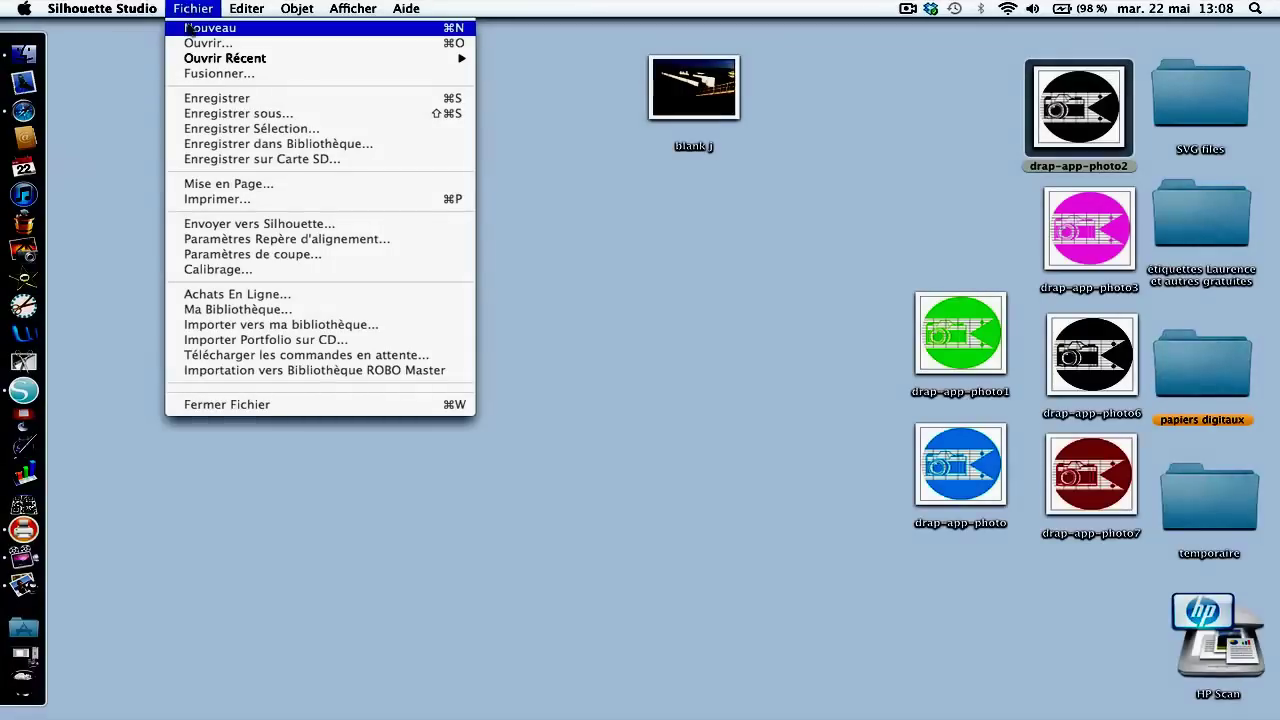
pyautogui.click(188, 31)
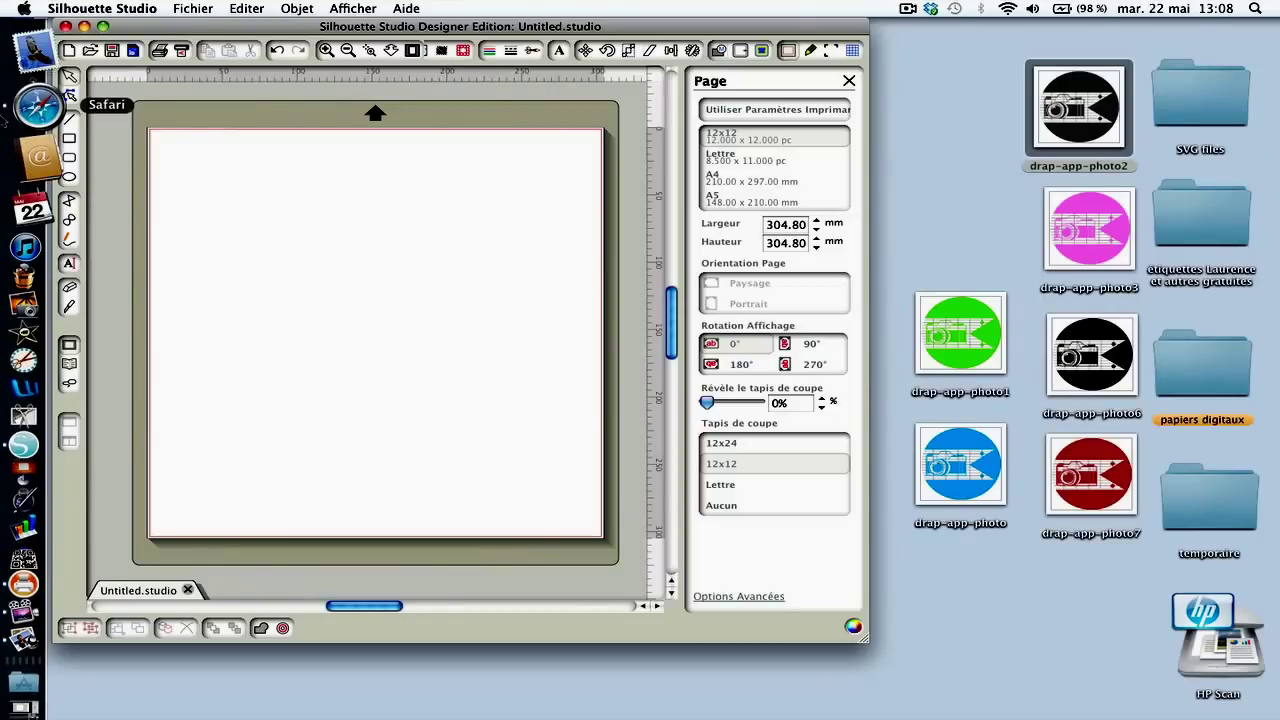
# Draw a circle about 108 mm in diameter in the upper-left area of the page.
pyautogui.click(68, 178)
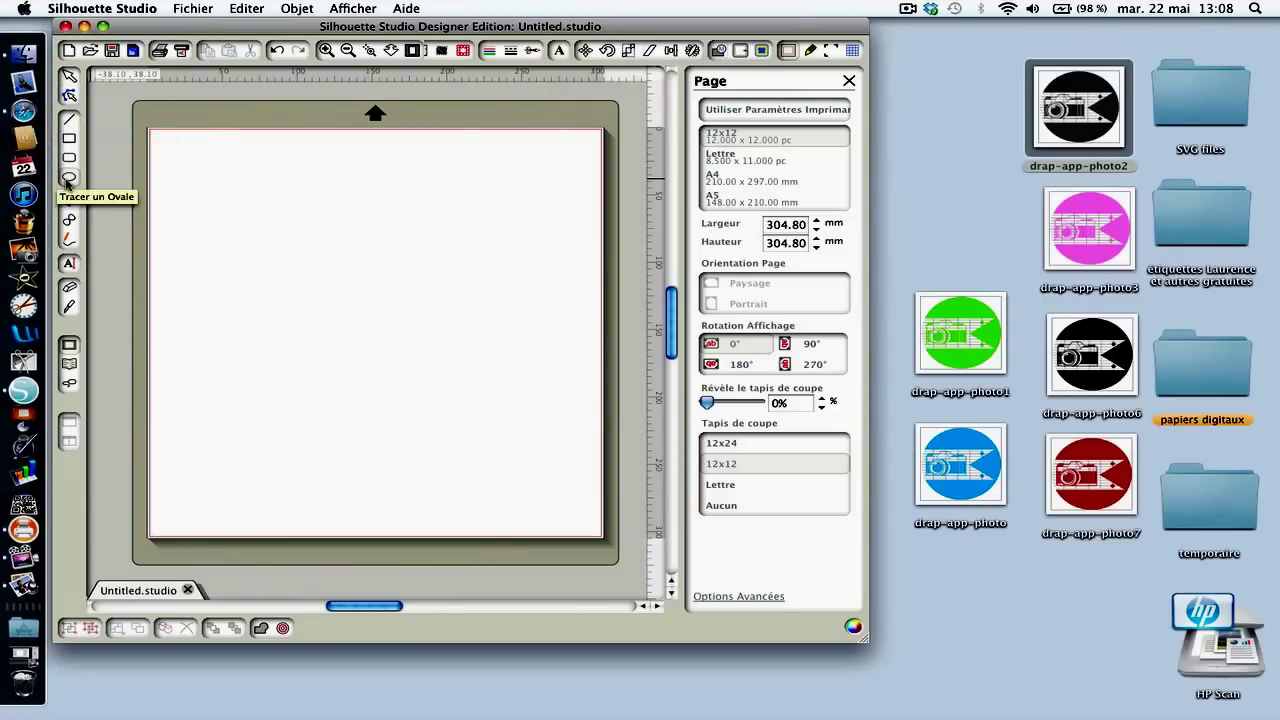
pyautogui.rightClick(185, 171)
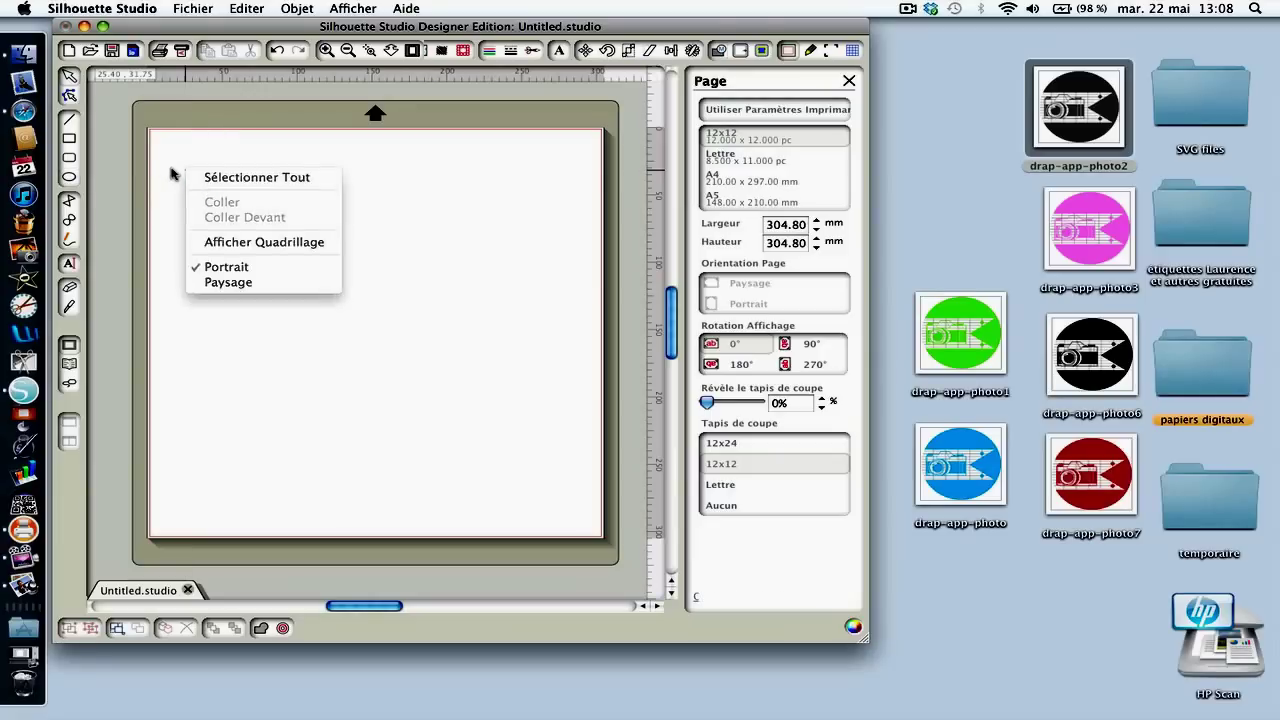
pyautogui.click(172, 174)
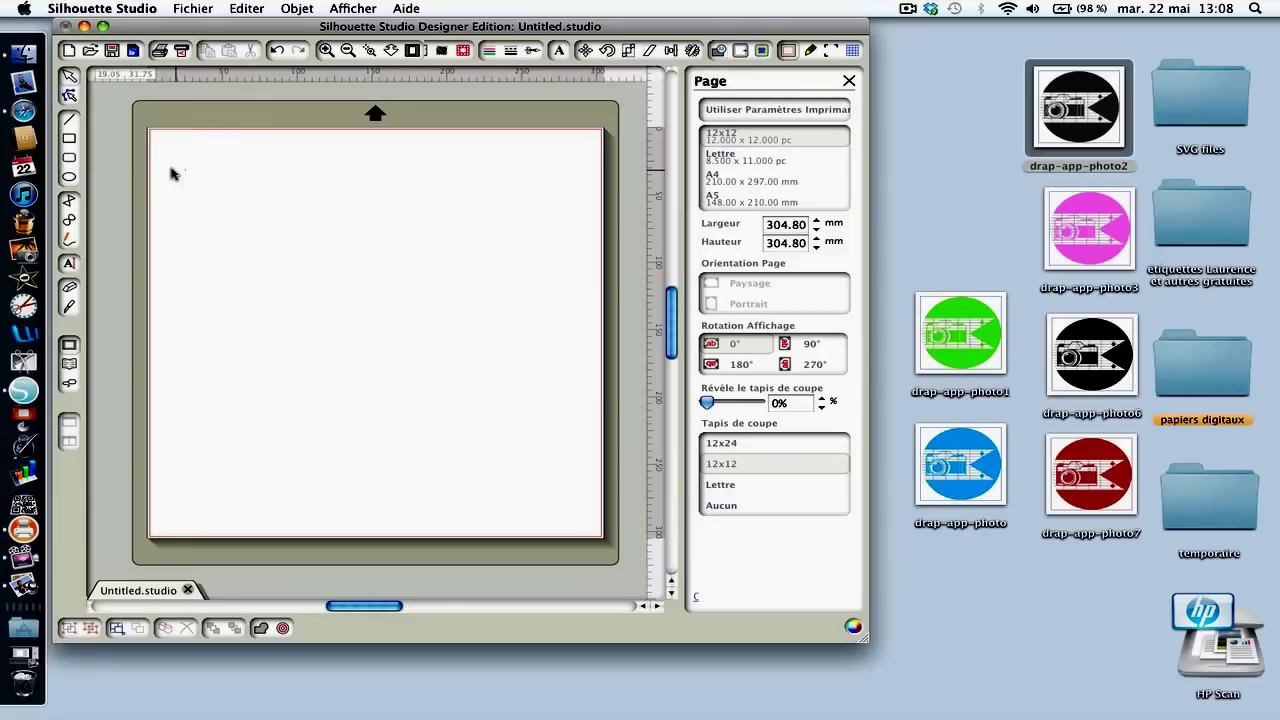
pyautogui.click(70, 176)
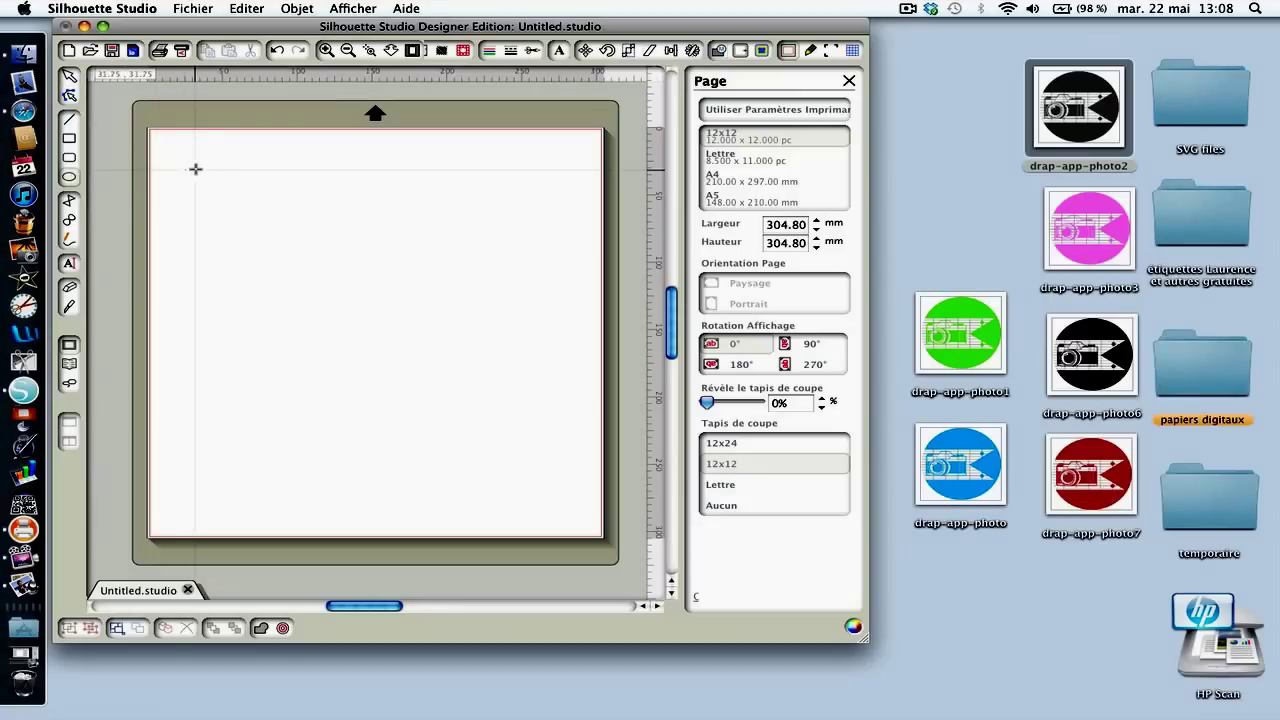
pyautogui.moveTo(195, 169); pyautogui.dragTo(376, 298)
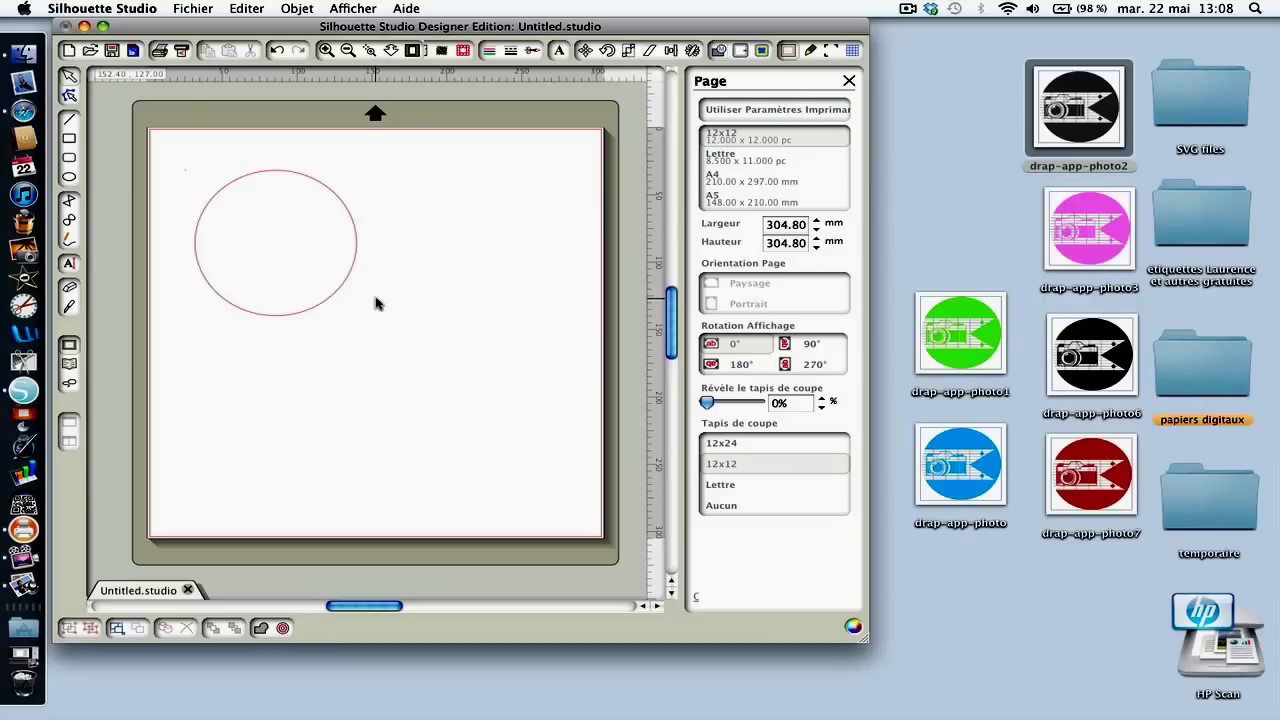
# Resize the circle to 30 mm wide and 30 mm high with the height/width ratio locked.
pyautogui.click(338, 293)
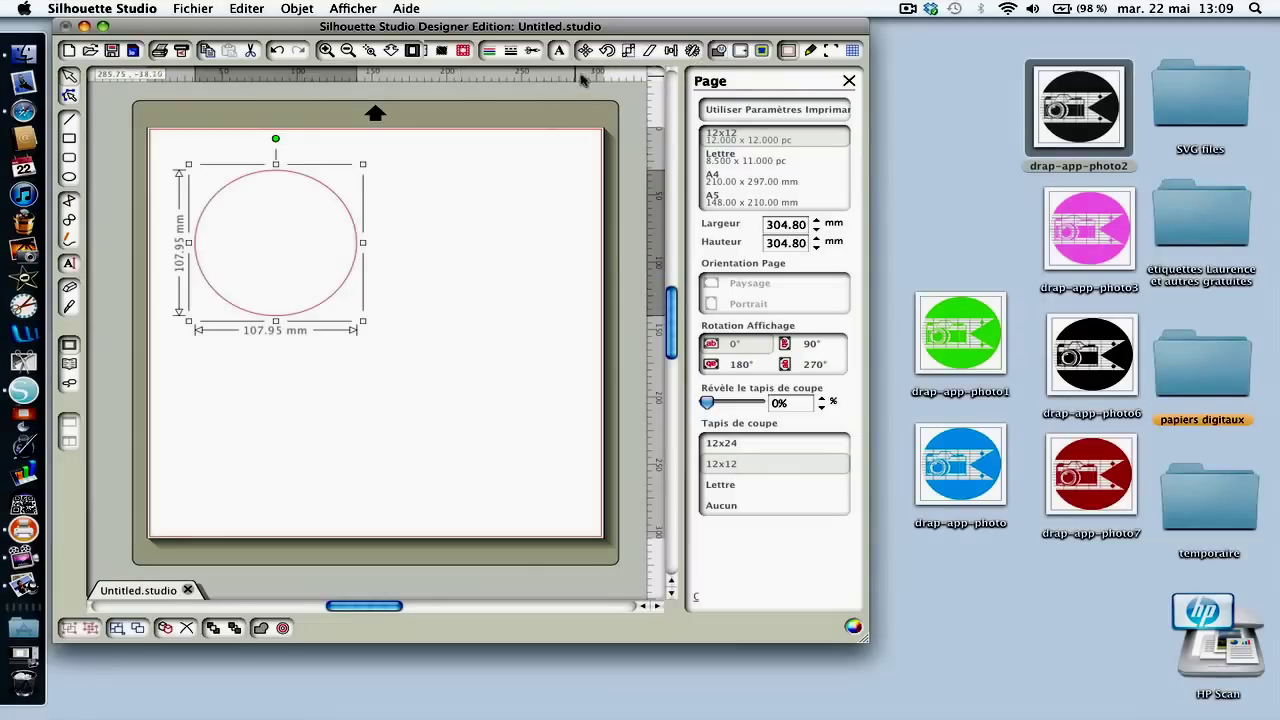
pyautogui.click(628, 52)
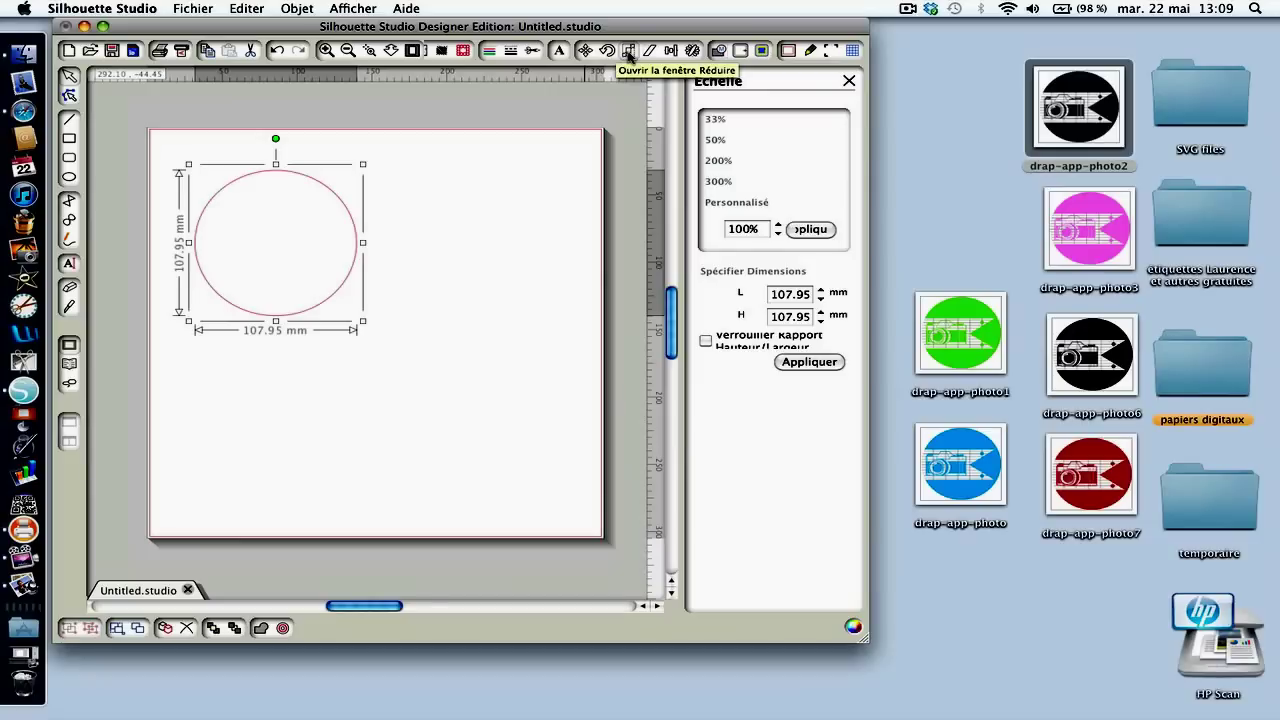
pyautogui.click(706, 341)
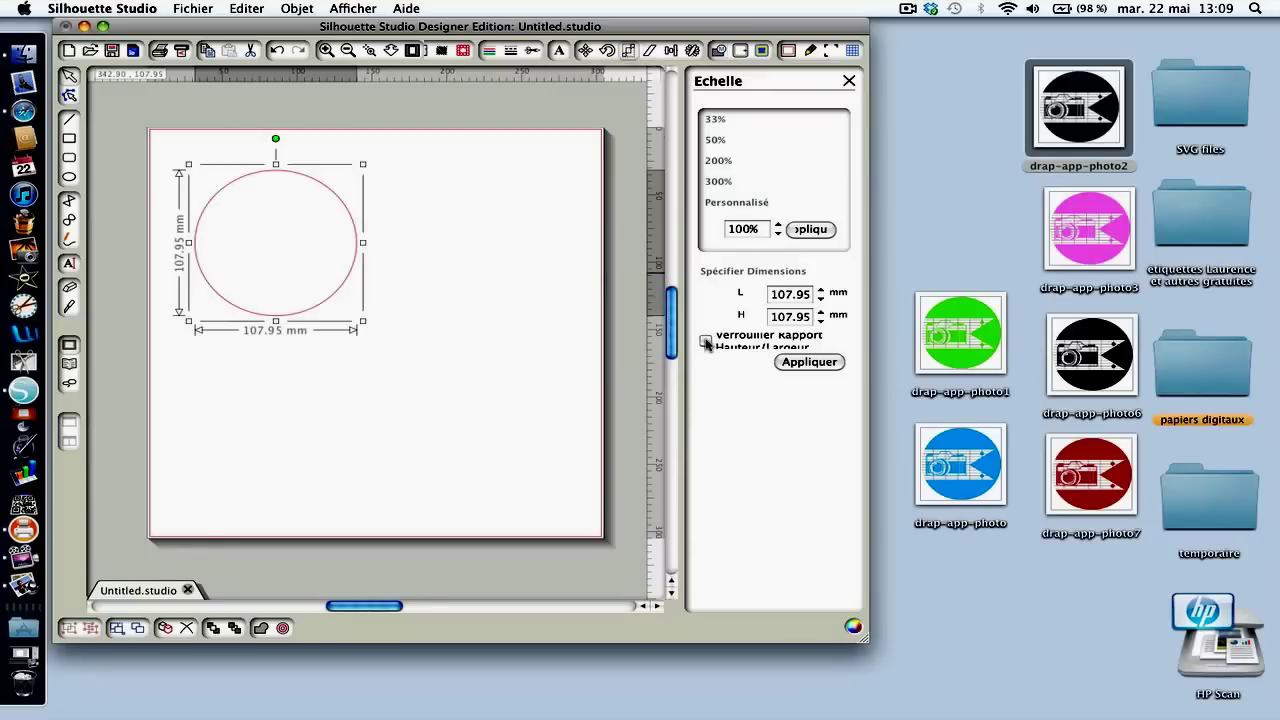
pyautogui.click(706, 341)
pyautogui.moveTo(820, 303); pyautogui.dragTo(820, 303)
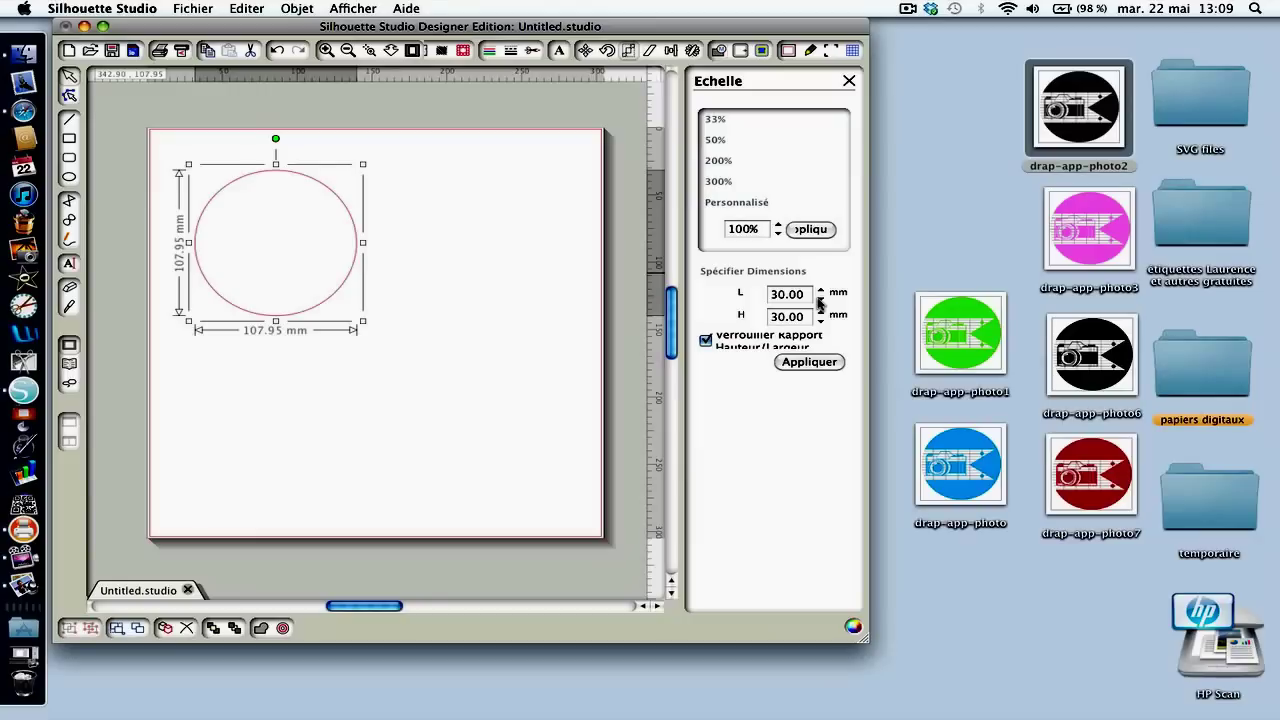
pyautogui.click(818, 364)
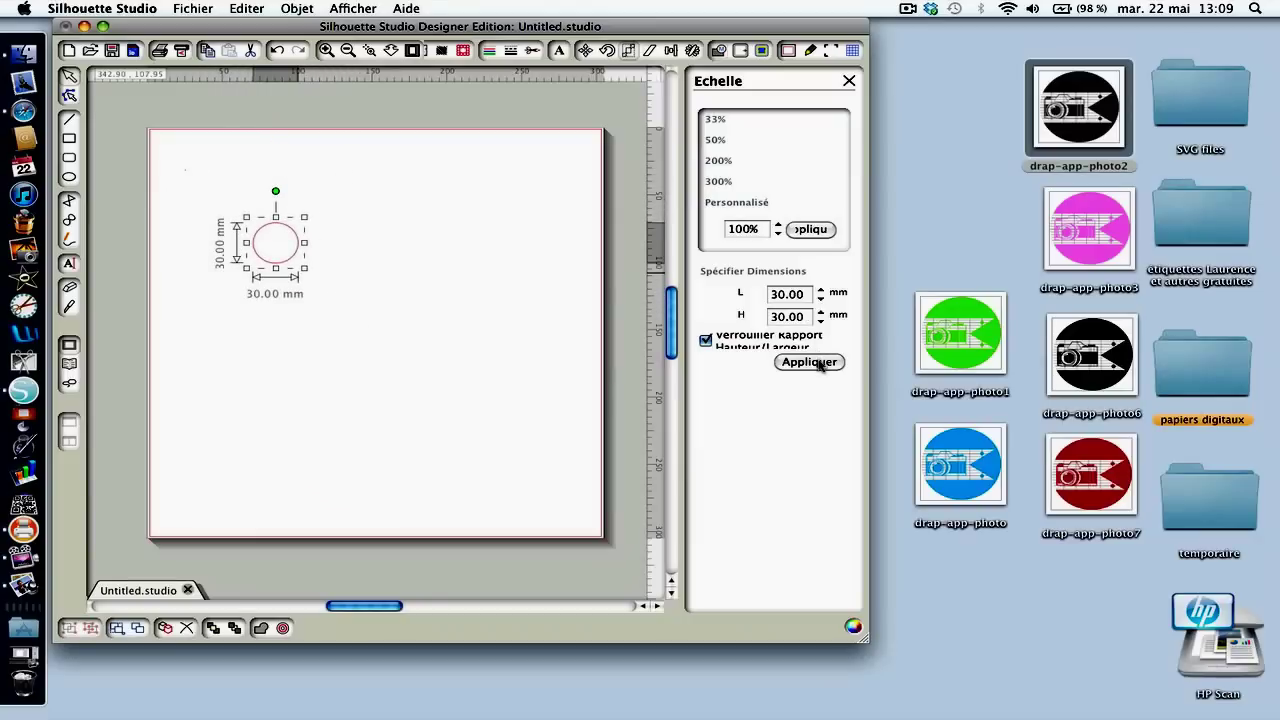
# Fill the 30 mm circle with the black camera label image drap-app-photo2 from the desktop.
pyautogui.click(326, 51)
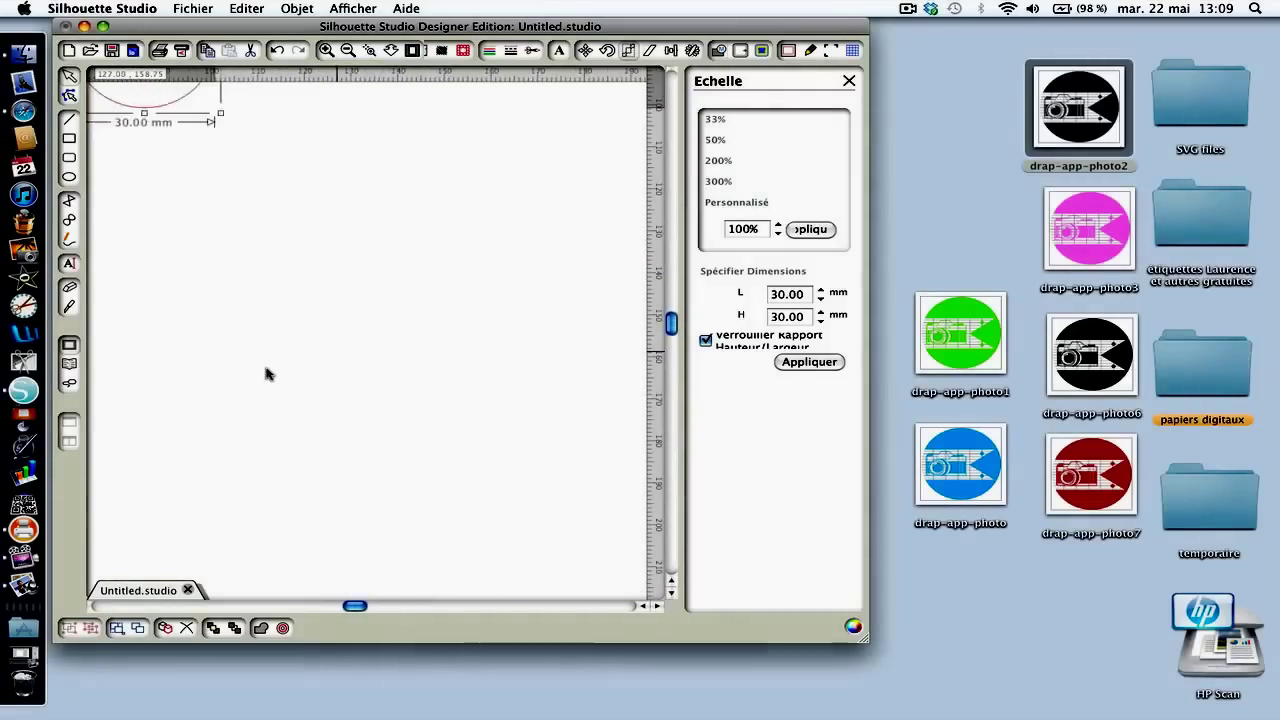
pyautogui.scroll(3, 266, 374)
pyautogui.hscroll(-5, 266, 374)
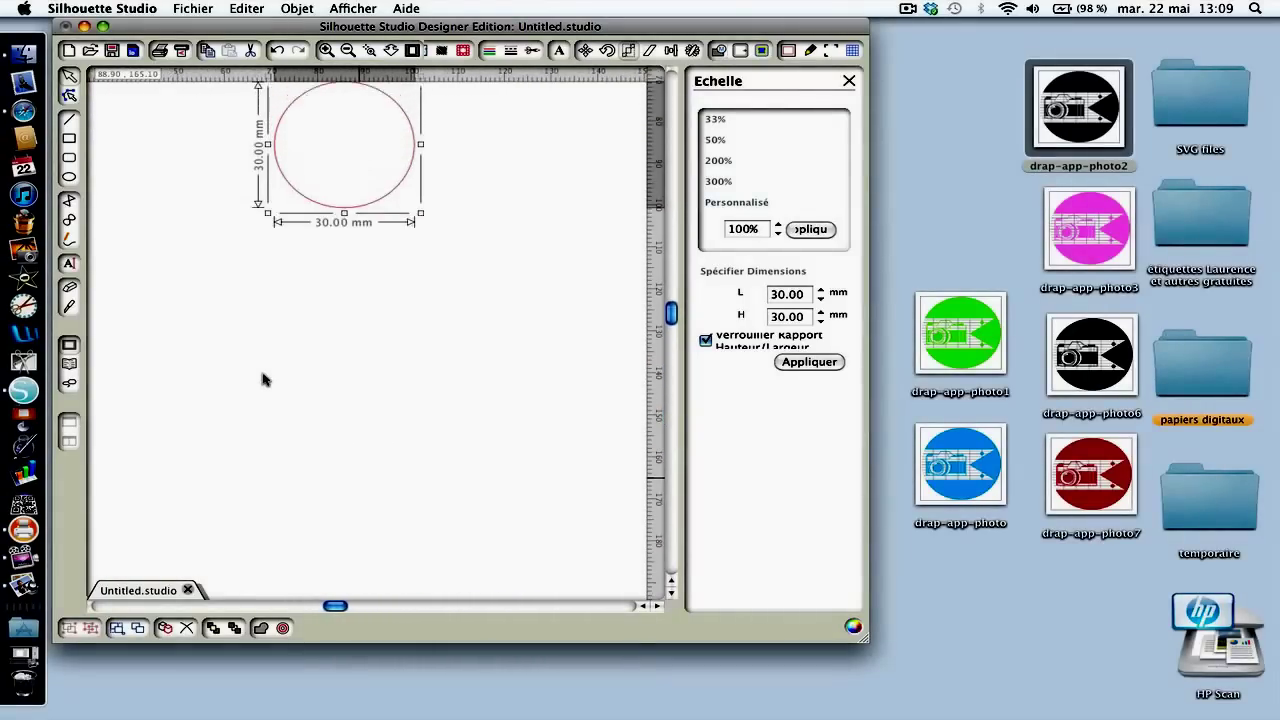
pyautogui.scroll(3, 264, 378)
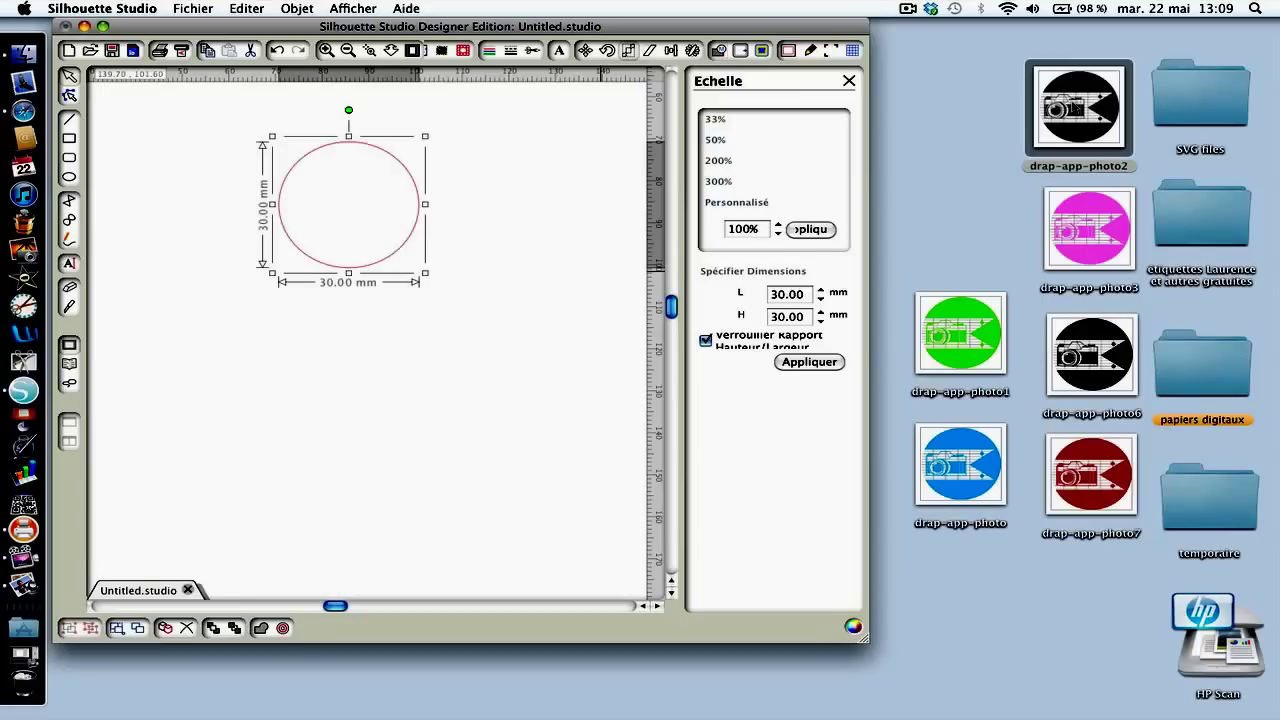
pyautogui.moveTo(1079, 110); pyautogui.dragTo(95, 86)
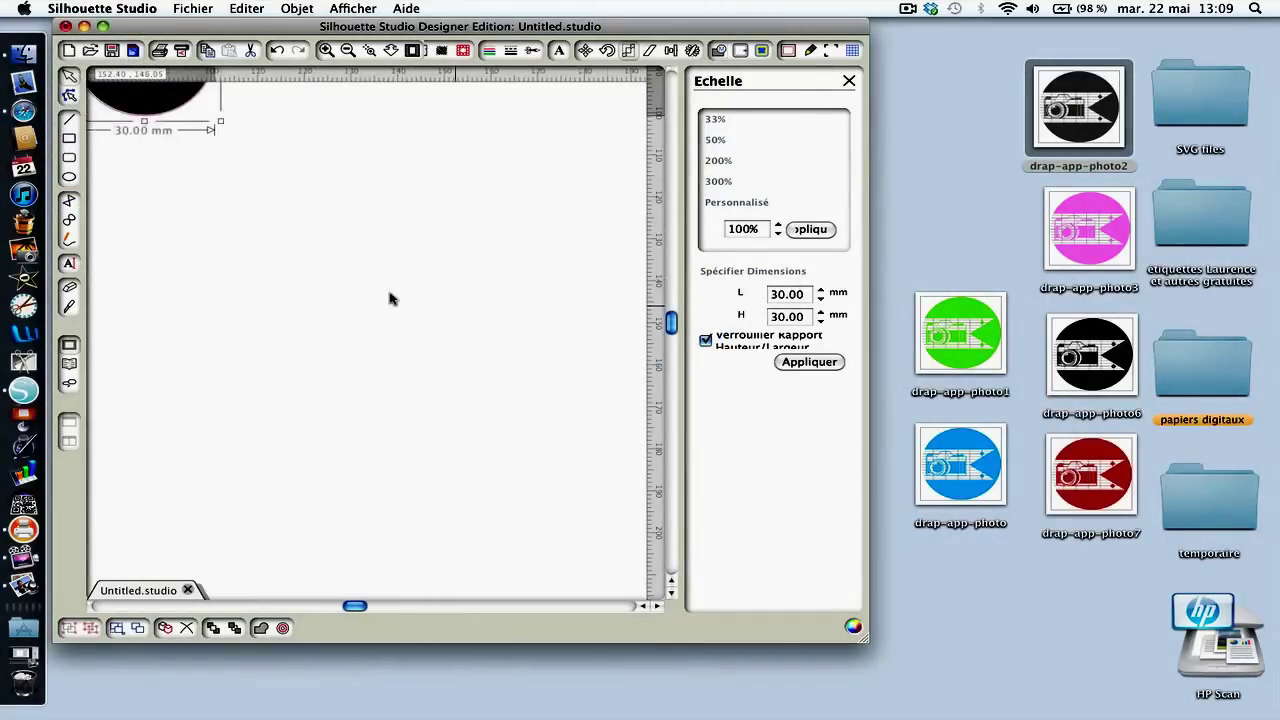
pyautogui.scroll(5, 390, 298)
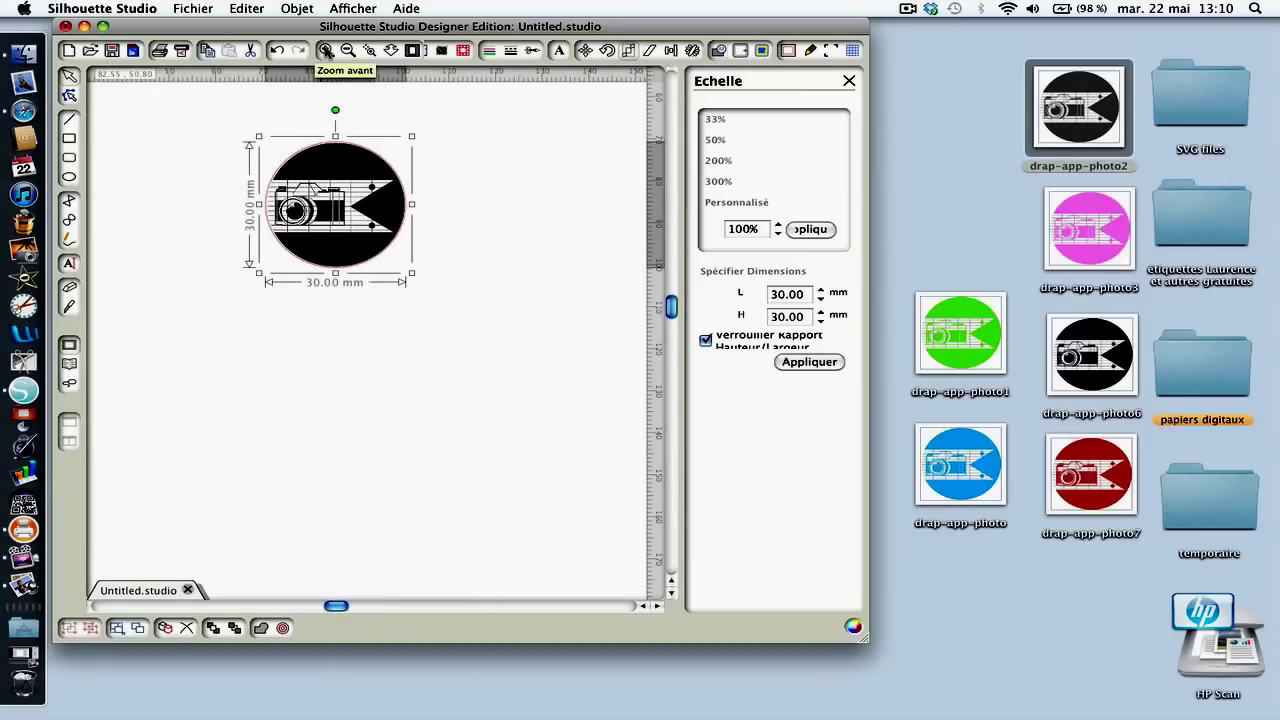
# Add an outward offset outline at a distance of 2 mm around the filled circle.
pyautogui.click(325, 50)
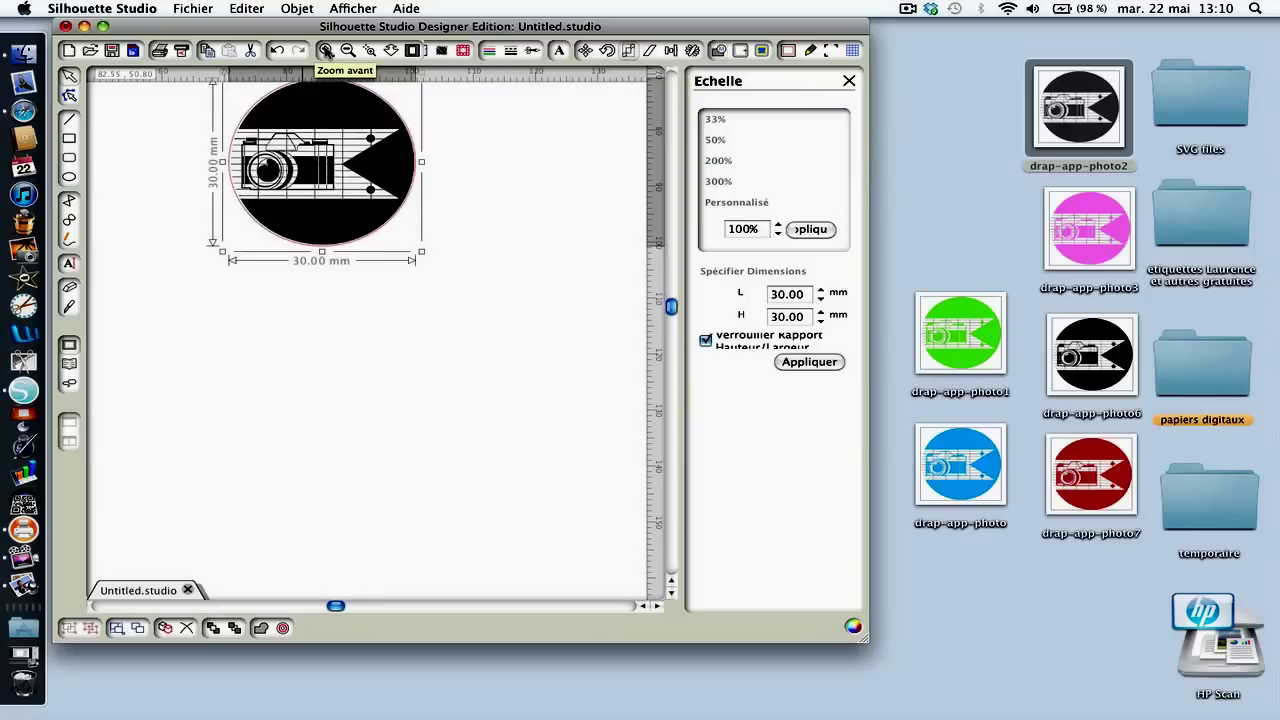
pyautogui.click(325, 50)
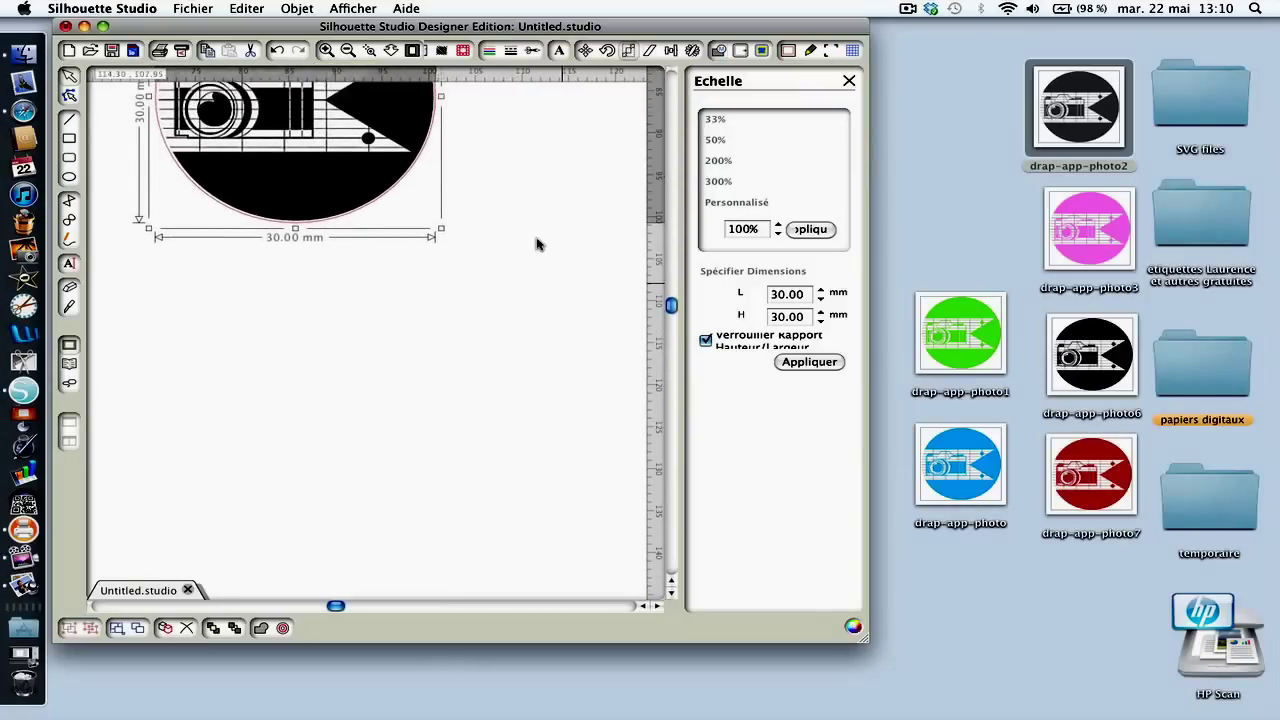
pyautogui.scroll(5, 537, 244)
pyautogui.scroll(1, 537, 244)
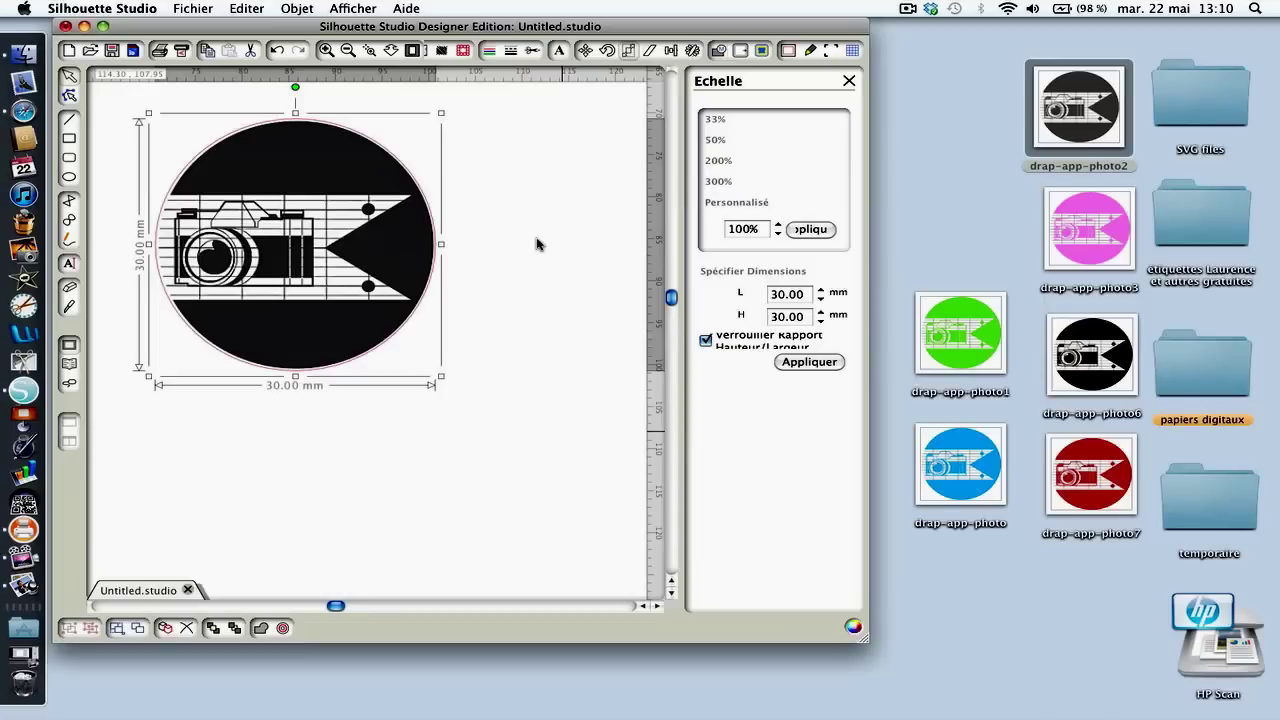
pyautogui.scroll(2, 537, 244)
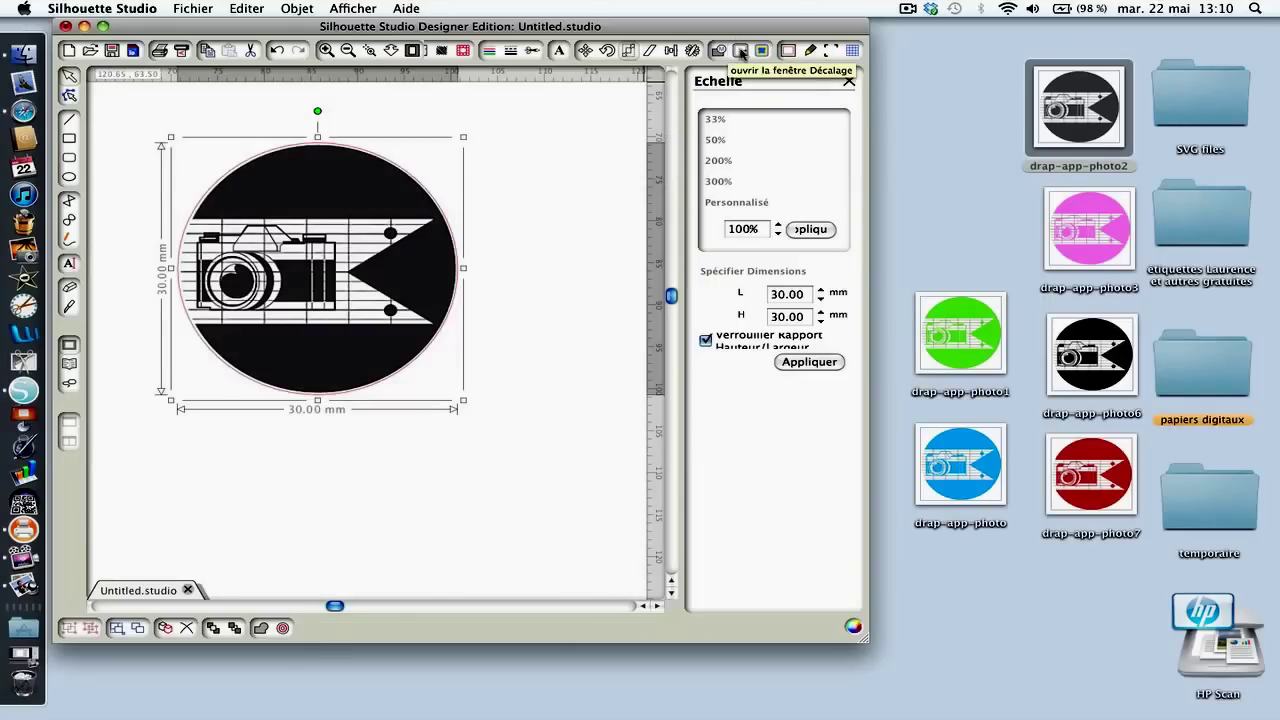
pyautogui.click(741, 52)
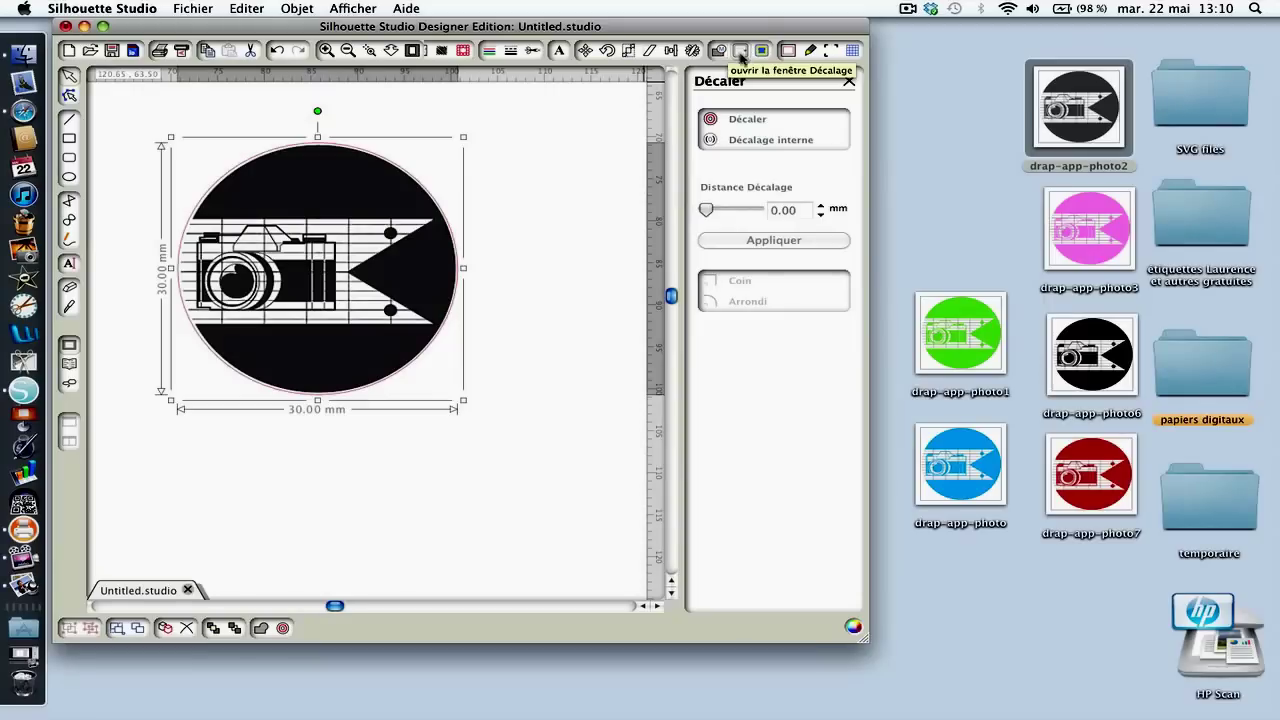
pyautogui.click(757, 122)
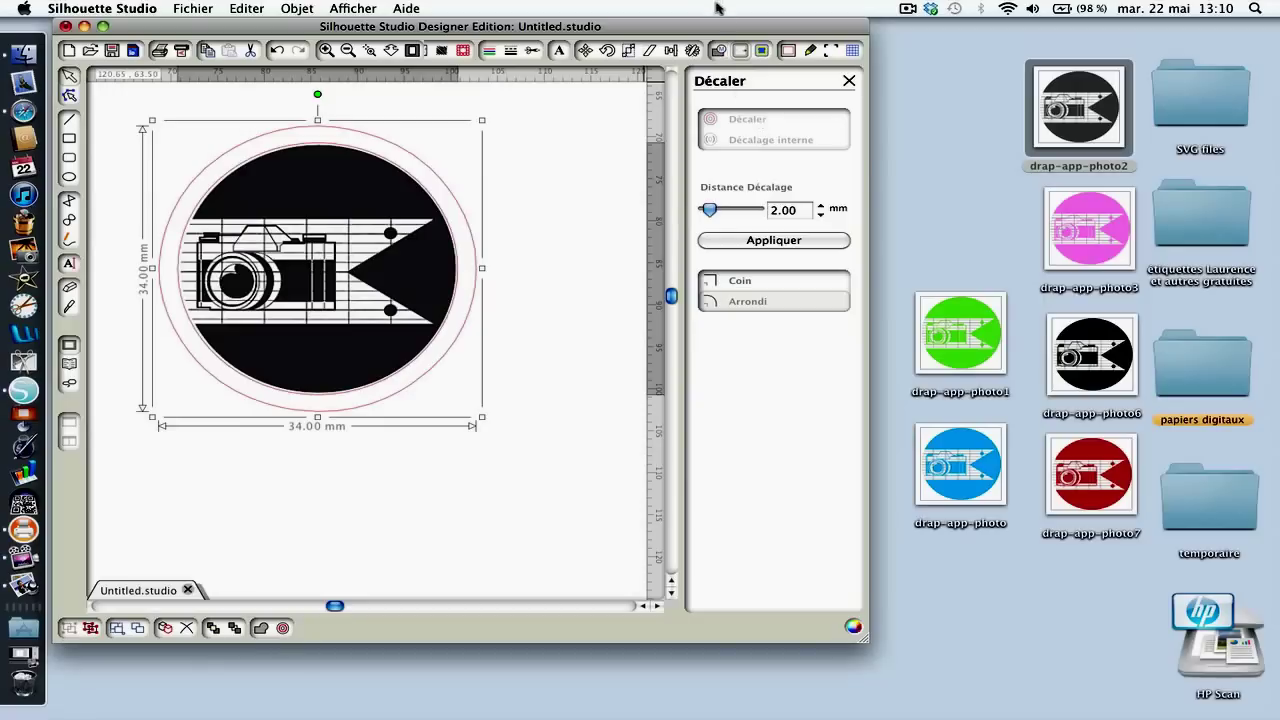
# Set the cut style of the inner image-filled circle to Aucune Découpe, leaving the offset outline as the cut line.
pyautogui.click(534, 51)
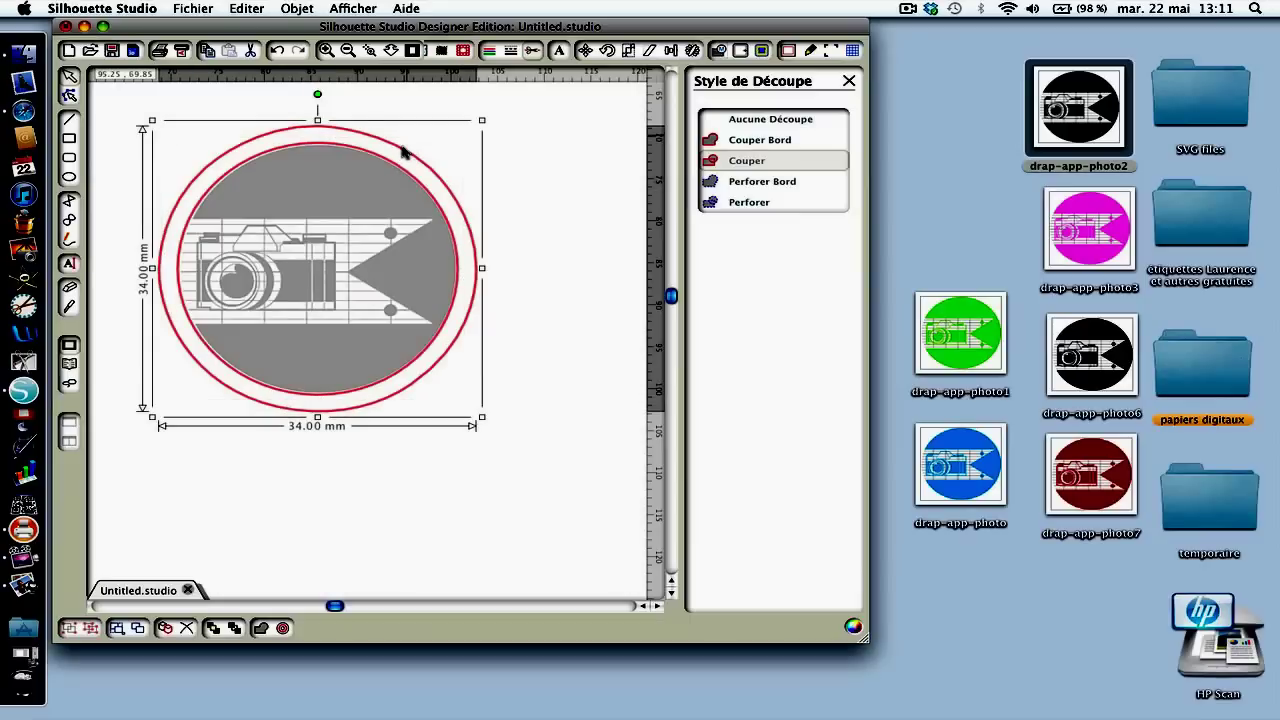
pyautogui.click(344, 151)
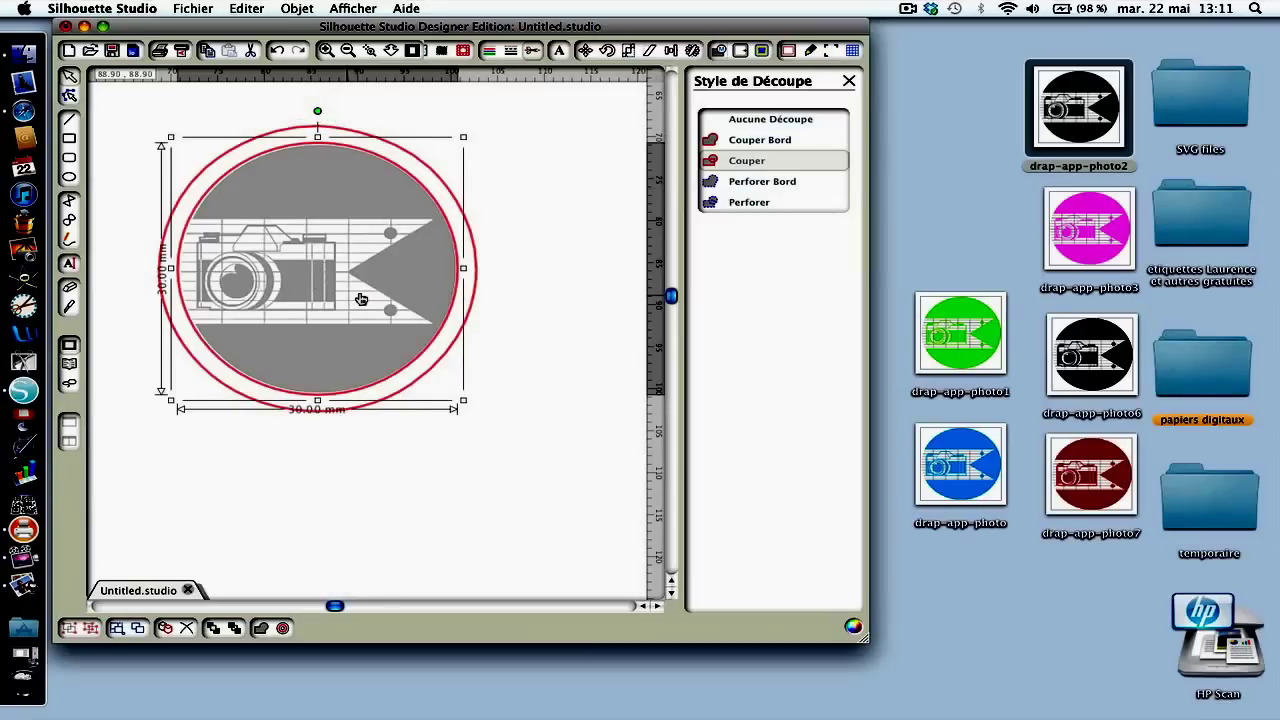
pyautogui.click(796, 120)
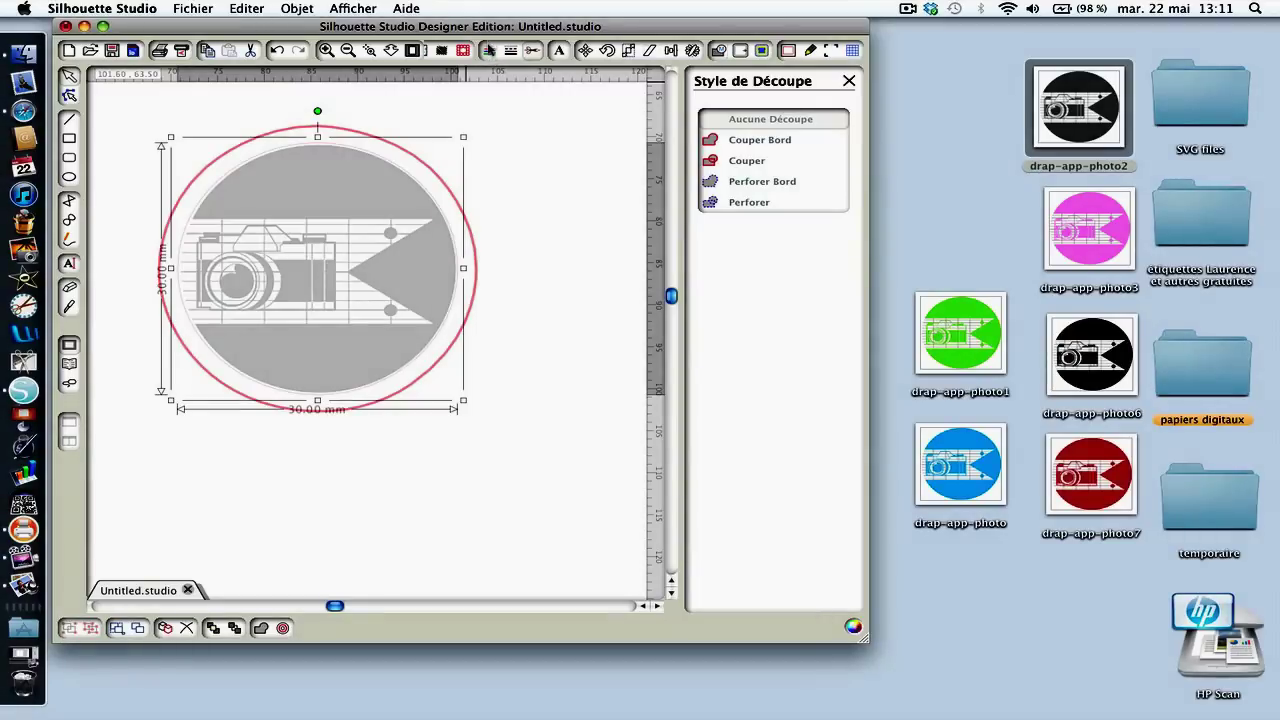
# Make the inner image-filled circle's line colour transparent and set the offset outline's line colour to light grey.
pyautogui.click(489, 51)
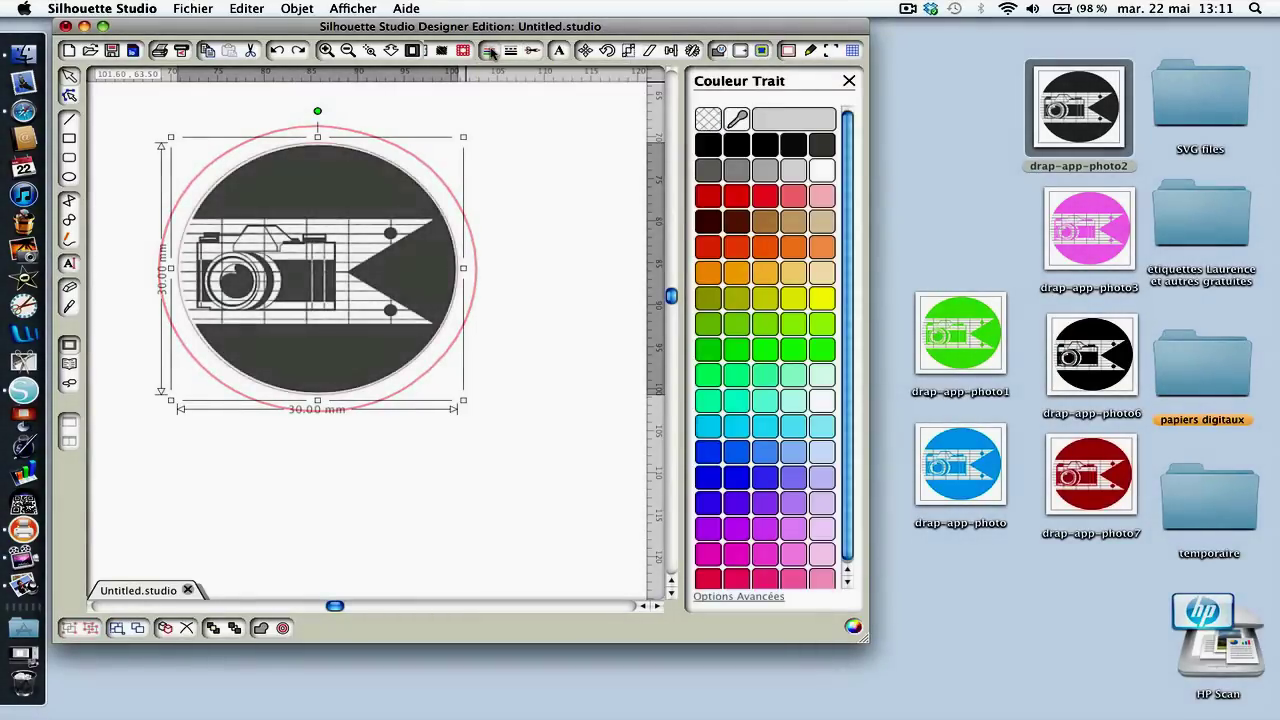
pyautogui.click(709, 119)
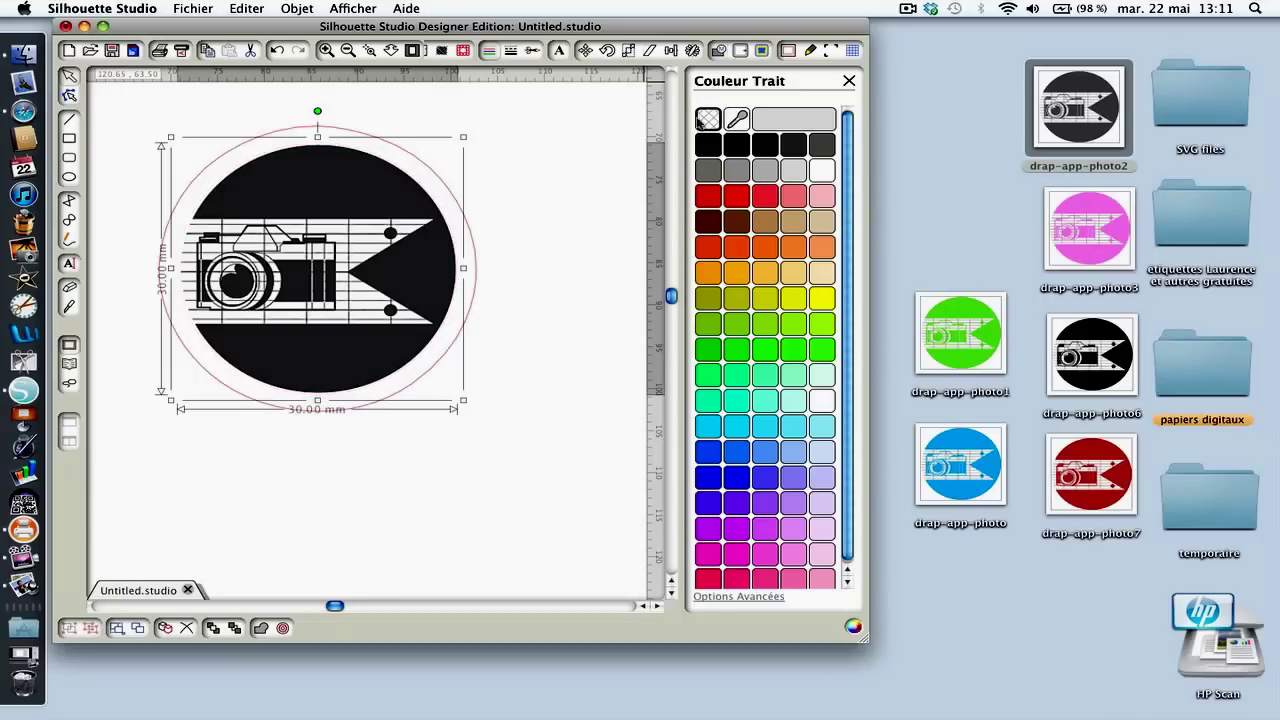
pyautogui.click(541, 116)
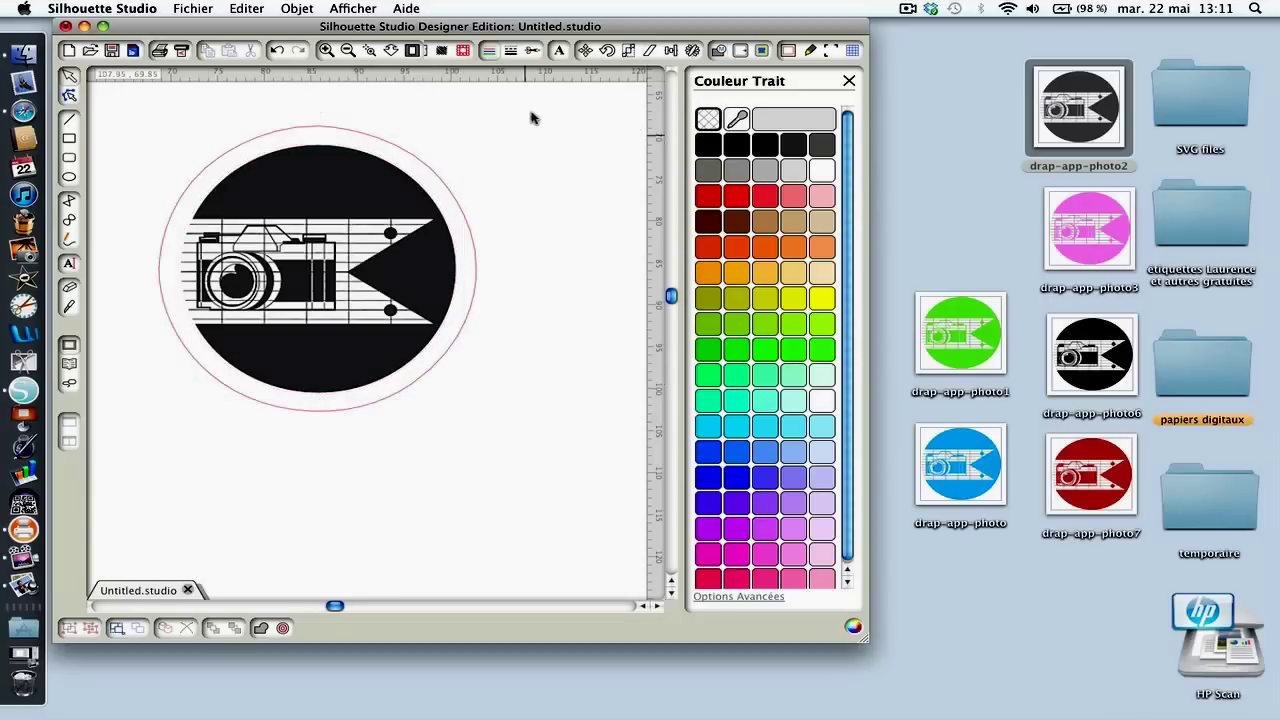
pyautogui.click(381, 144)
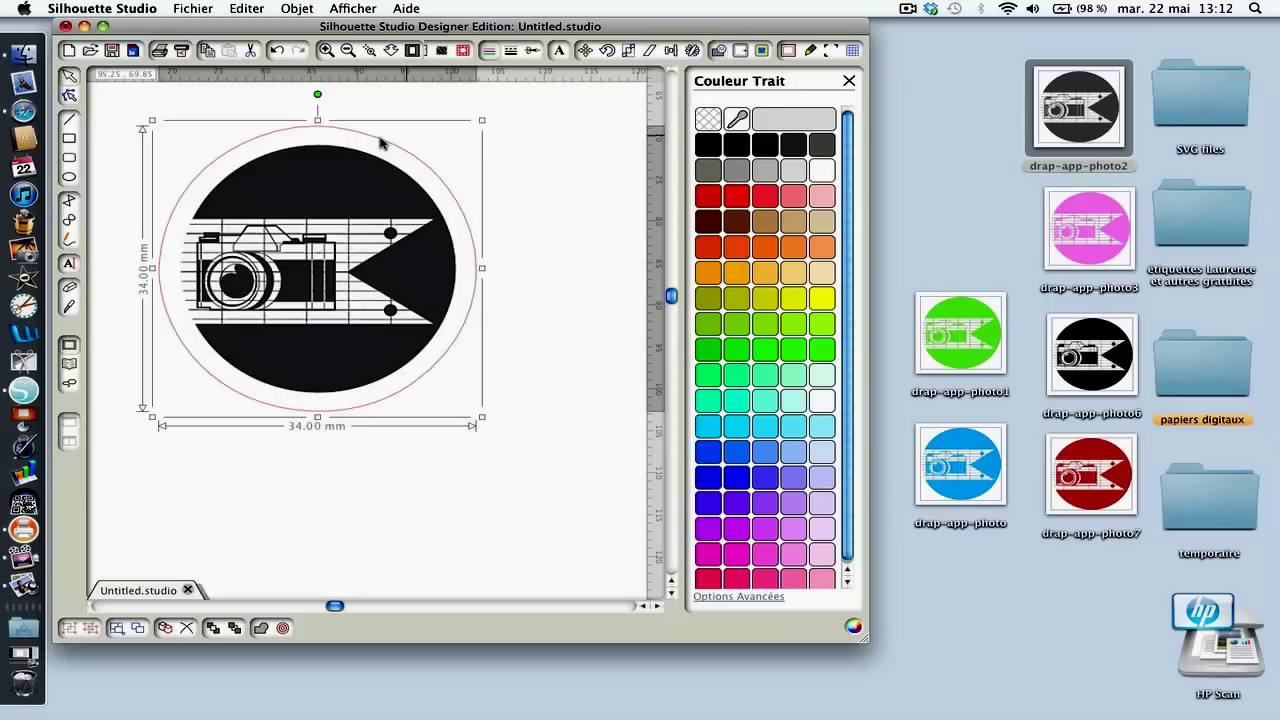
pyautogui.click(785, 120)
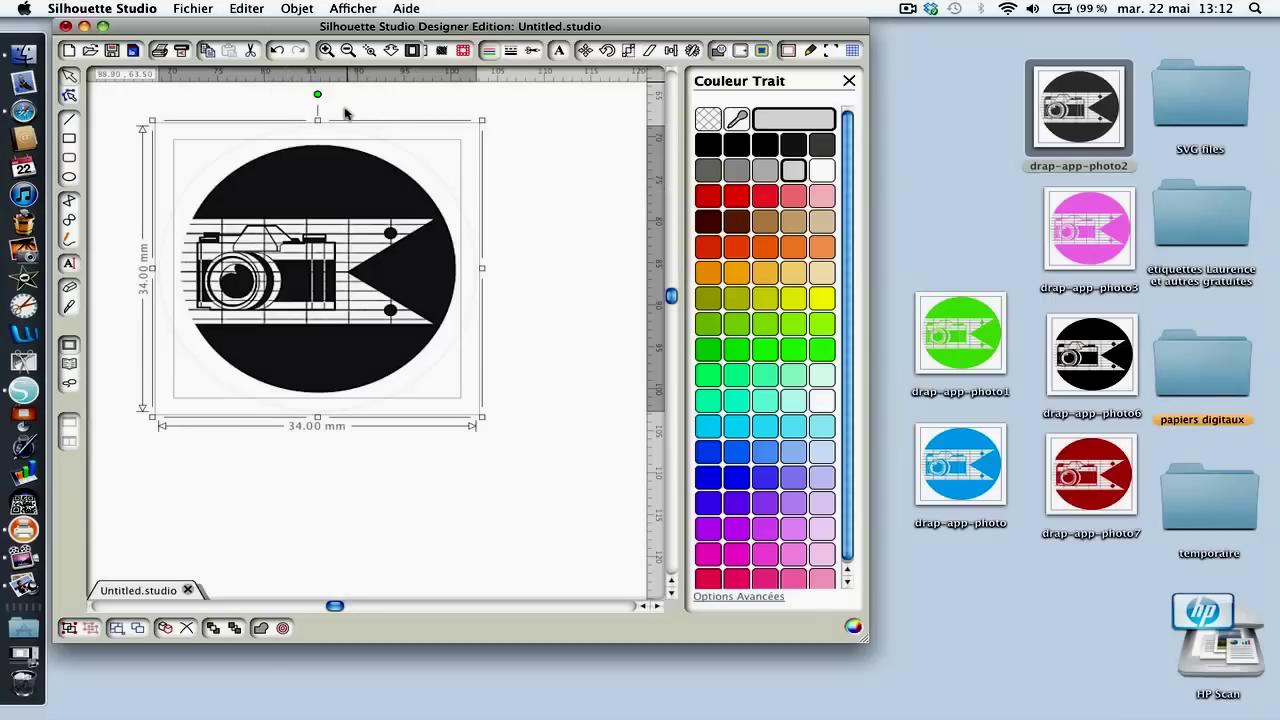
# Group the image-filled circle with its offset outline and move the group to the upper-left corner of the page, inside the red cut border.
pyautogui.rightClick(319, 131)
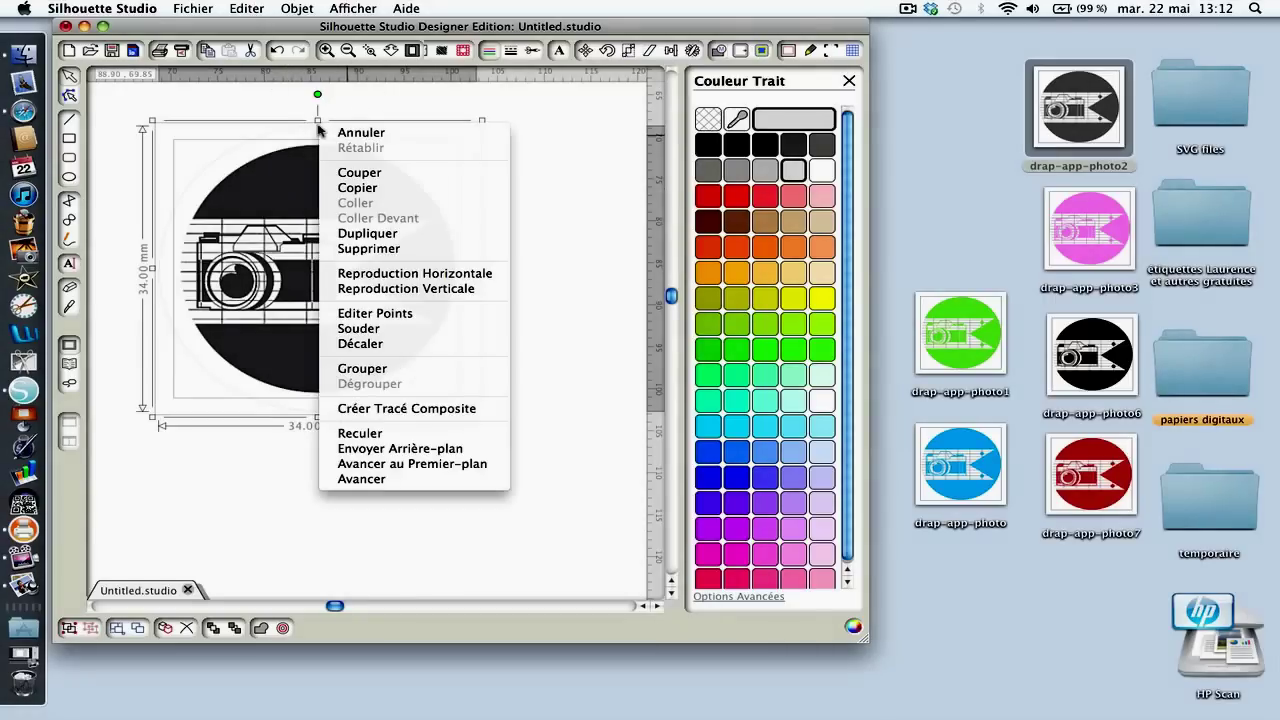
pyautogui.click(345, 368)
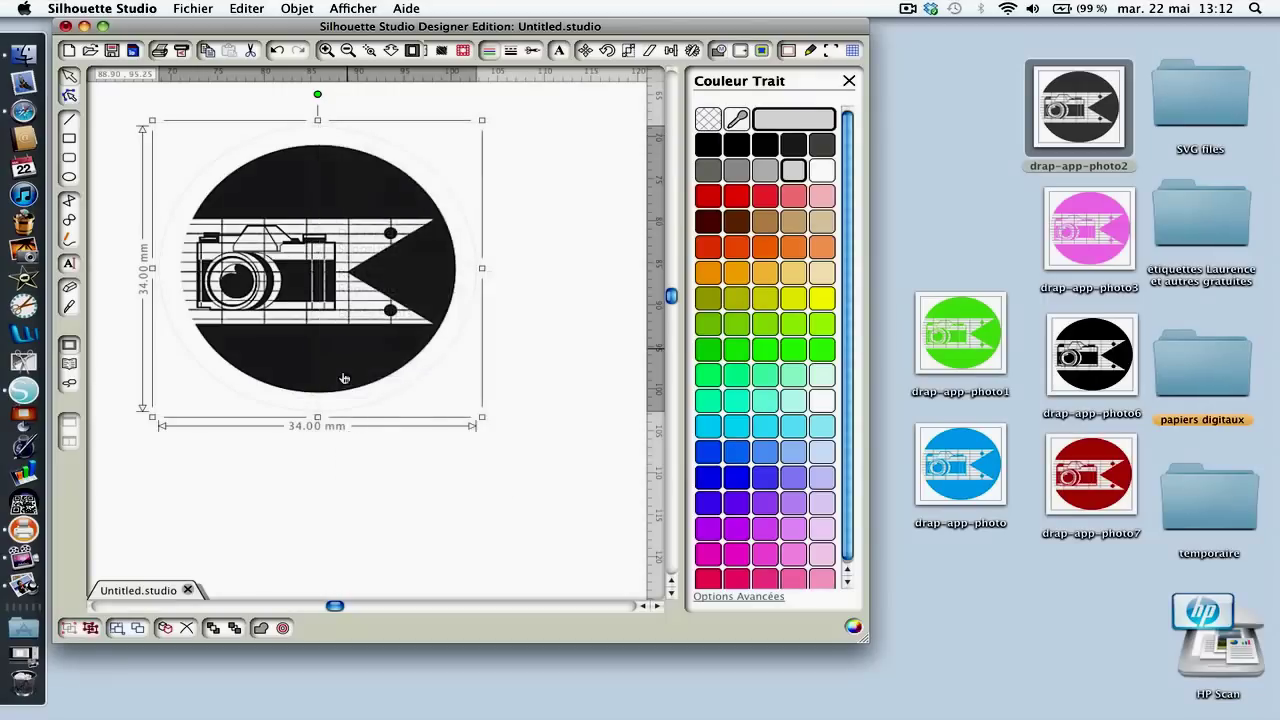
pyautogui.moveTo(326, 270); pyautogui.dragTo(432, 254)
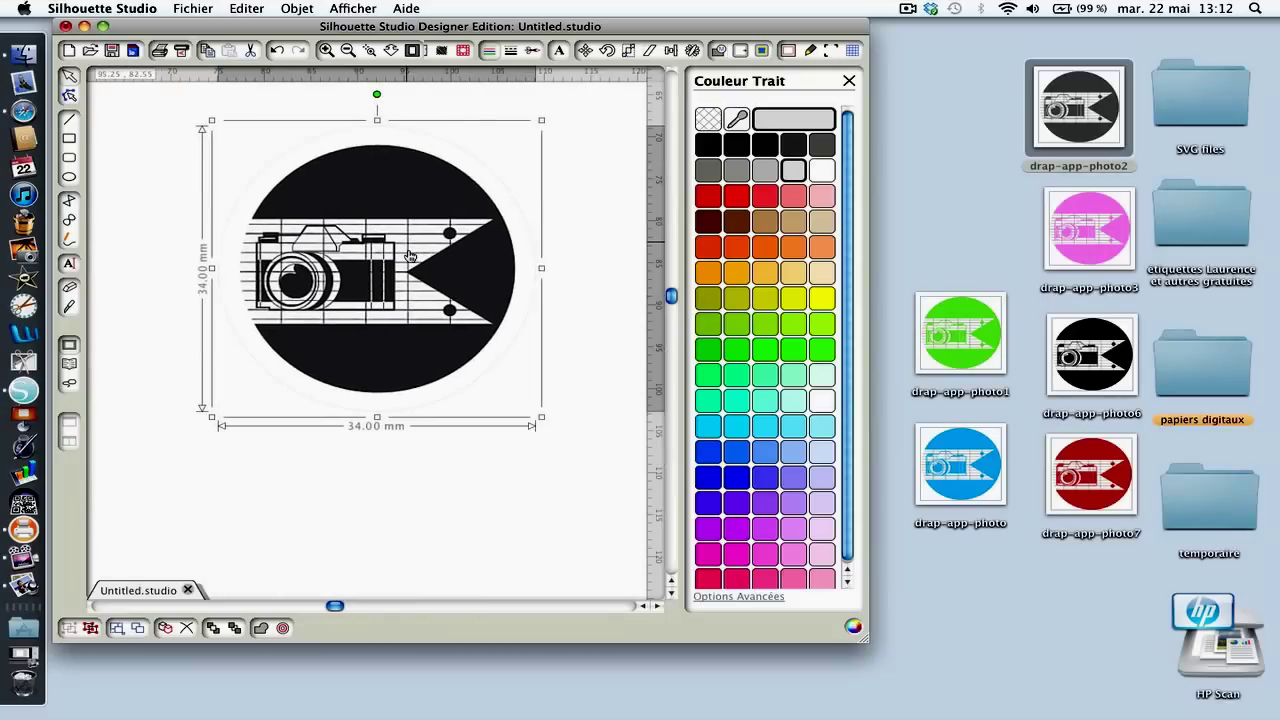
pyautogui.click(347, 50)
pyautogui.click(347, 50)
pyautogui.click(347, 50)
pyautogui.click(347, 50)
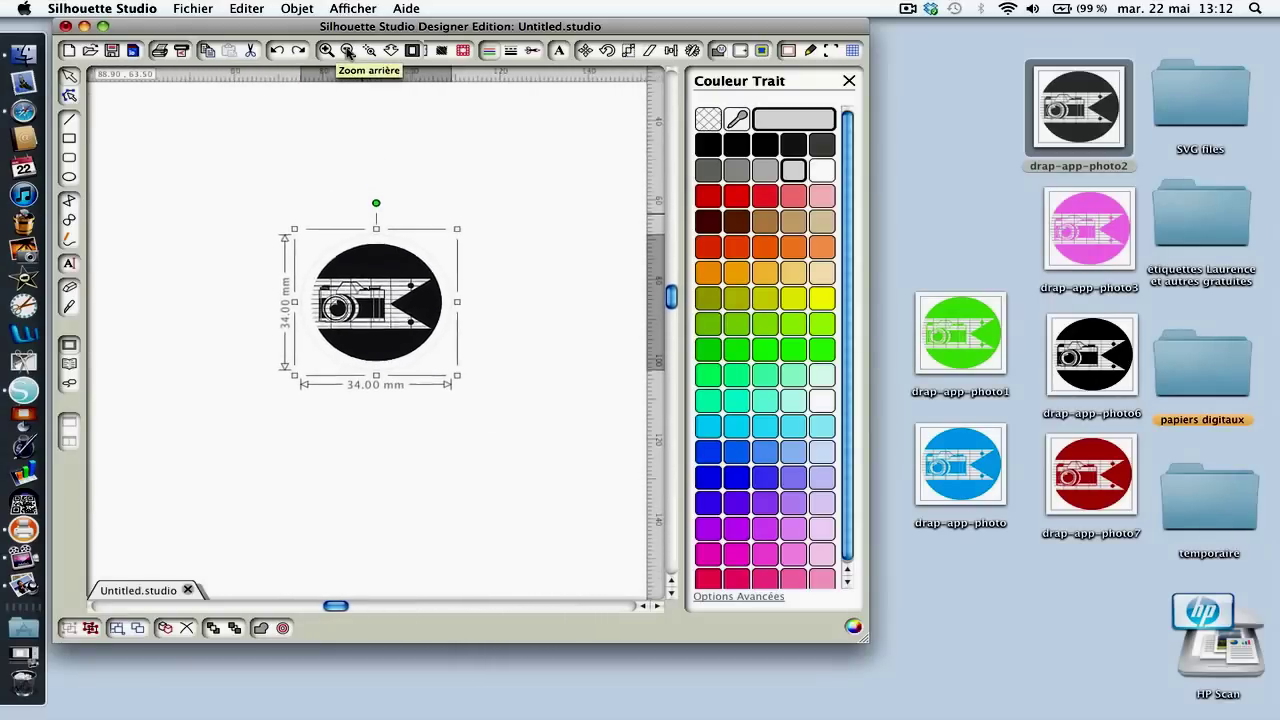
pyautogui.click(347, 50)
pyautogui.click(347, 50)
pyautogui.click(347, 50)
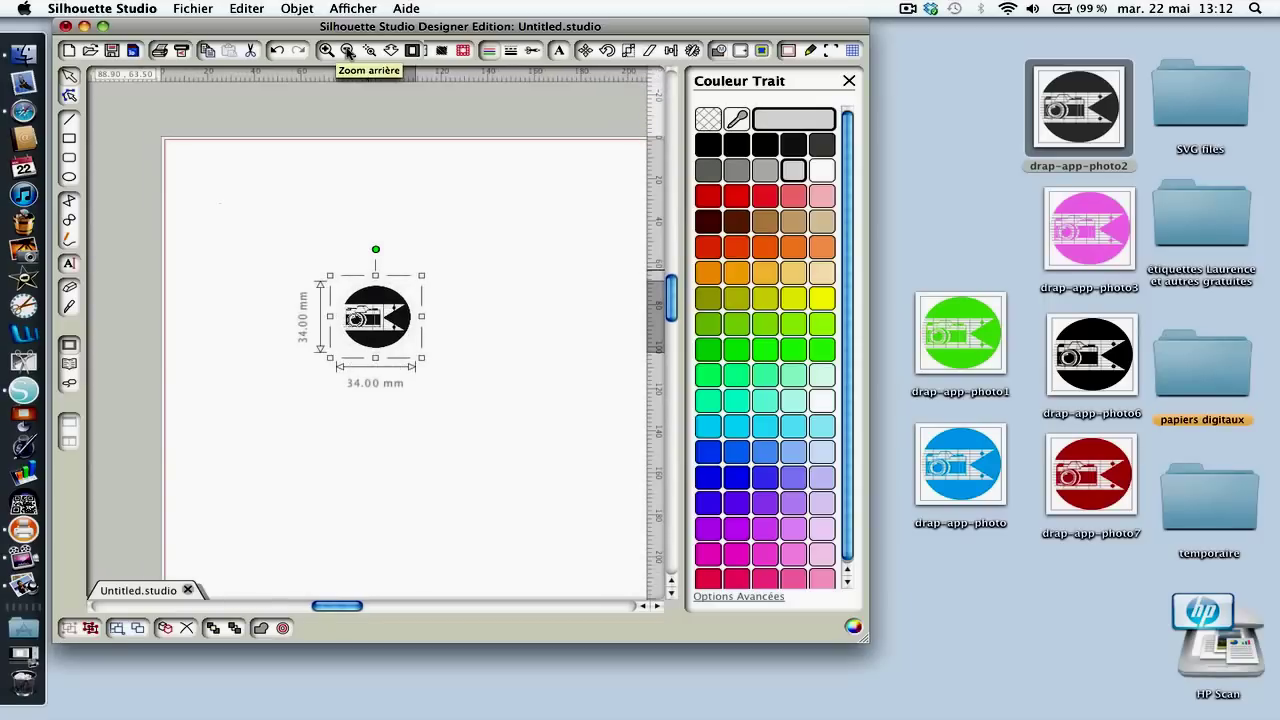
pyautogui.moveTo(382, 300); pyautogui.dragTo(230, 177)
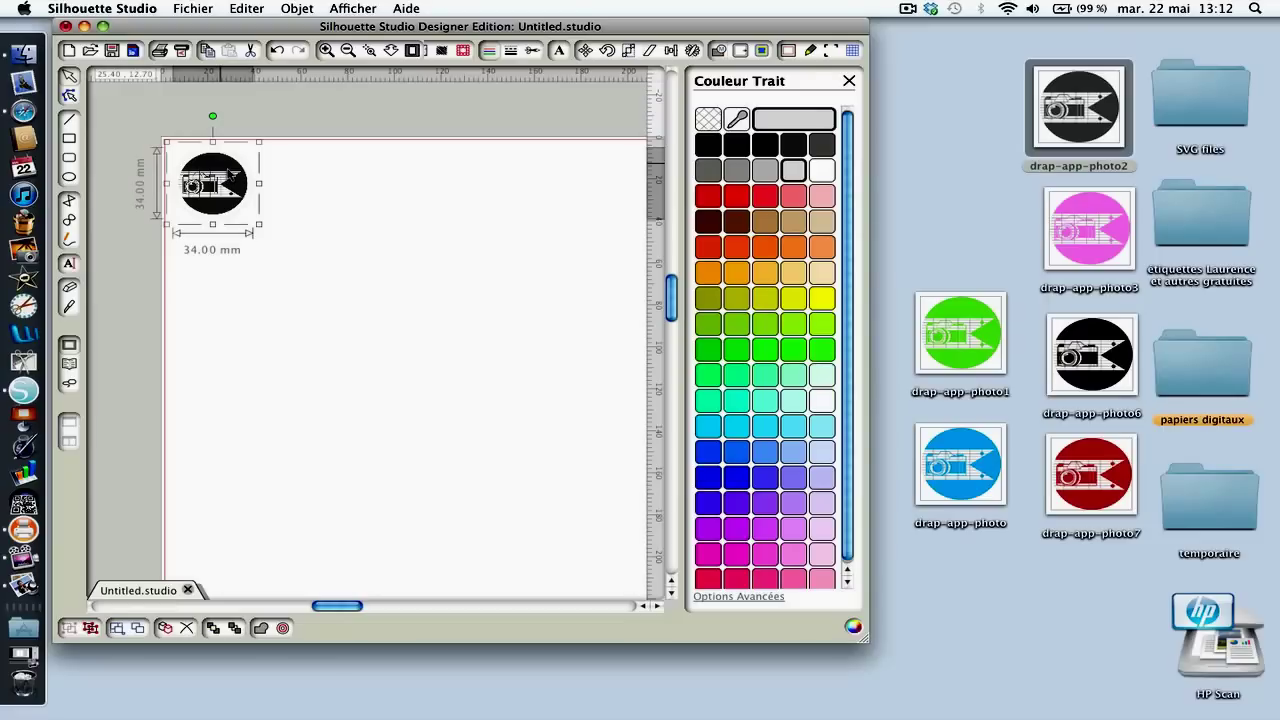
# Replicate the grouped camera label across the whole sheet with Remplir la Page.
pyautogui.click(692, 51)
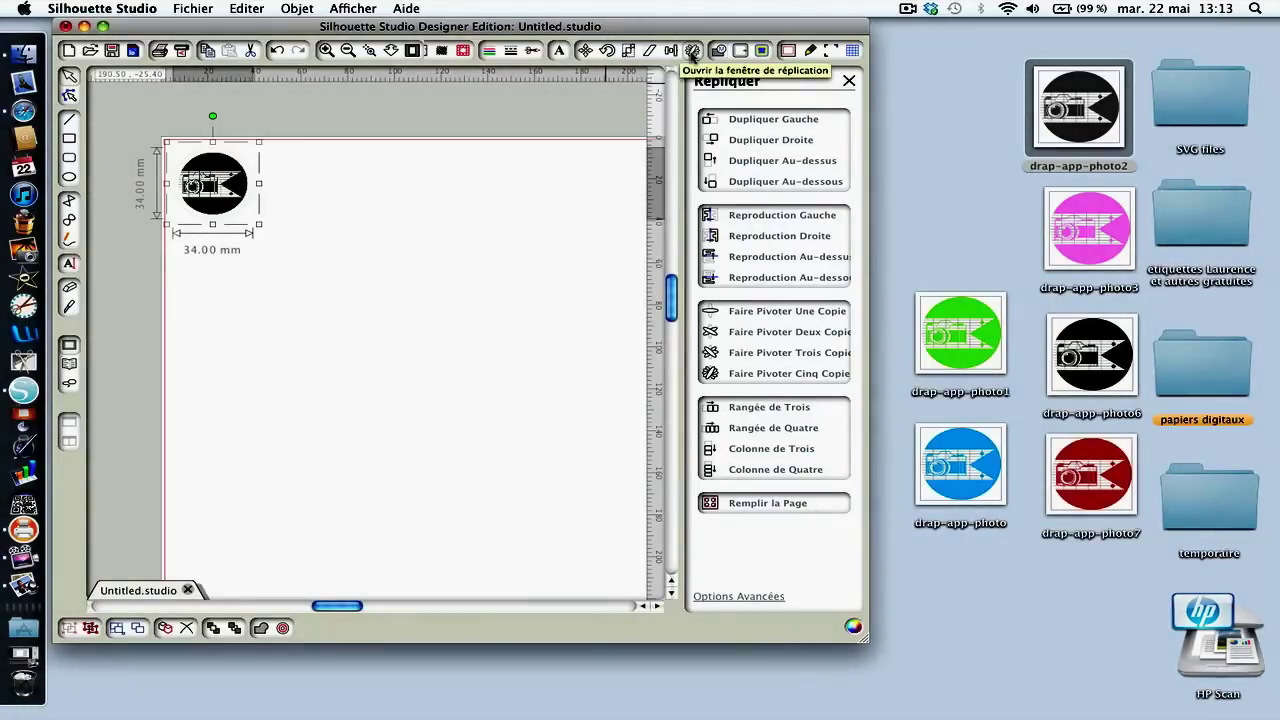
pyautogui.click(757, 503)
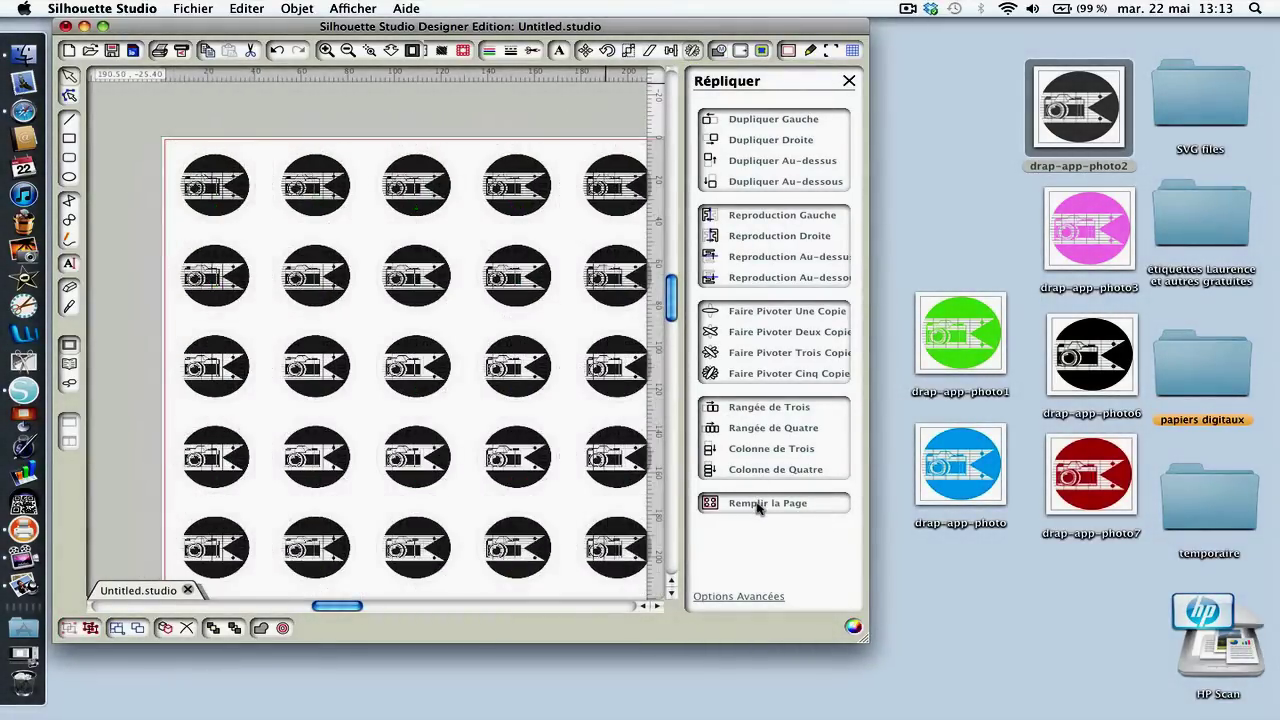